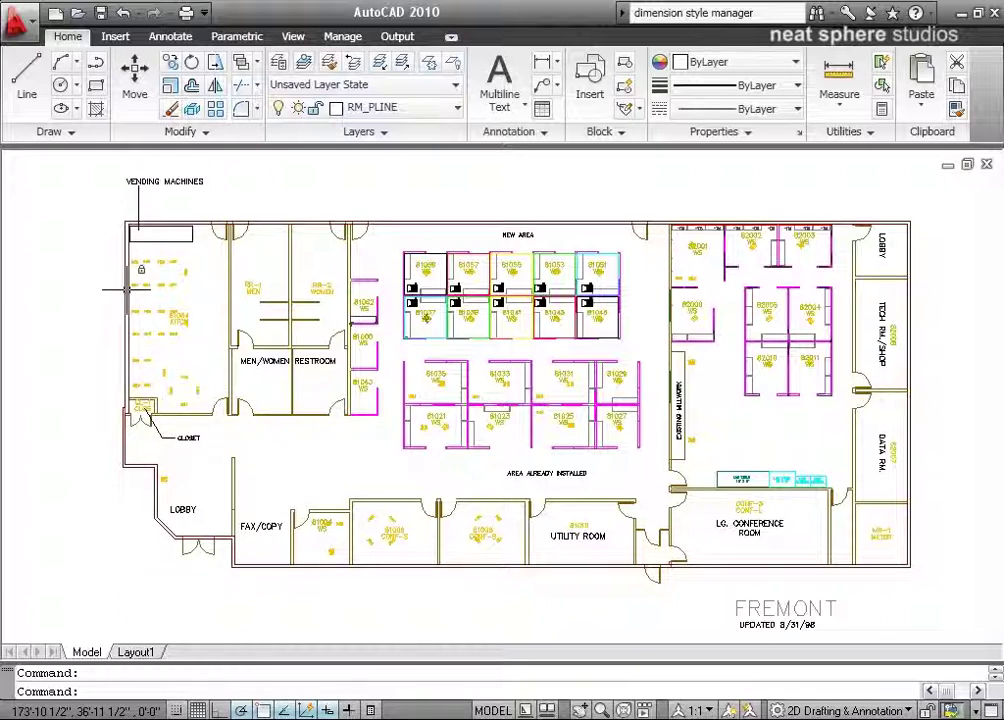
Browse the drawing's layer list, preview the Layout1 paper layout, then return to model space
{"action": "left_click", "coordinate": [458, 109]}
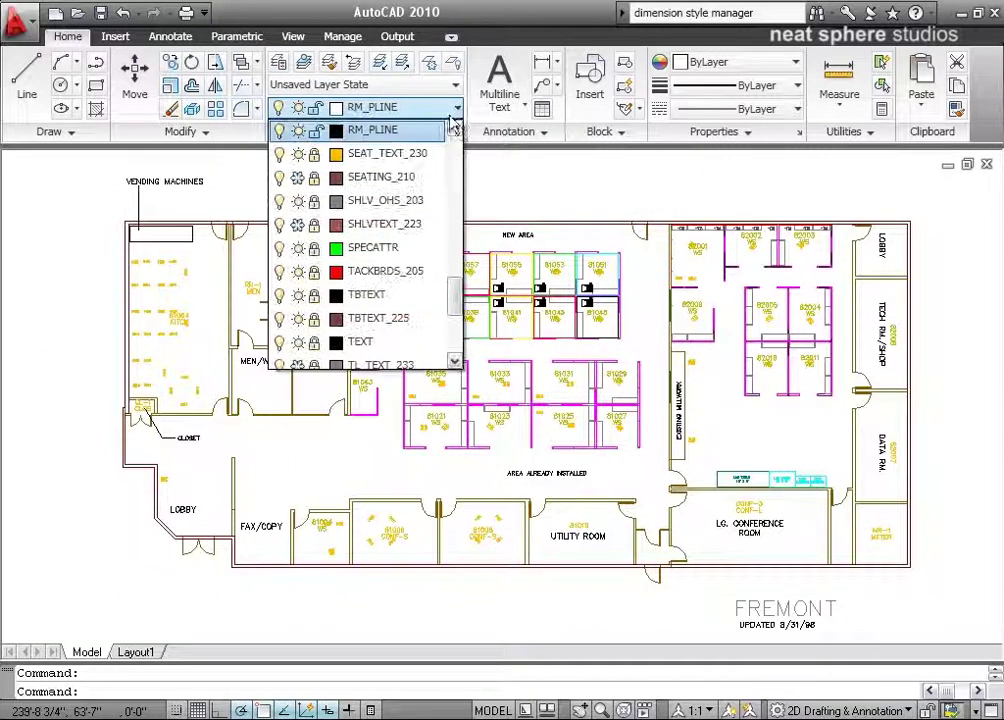
{"action": "left_click_drag", "start_coordinate": [455, 287], "coordinate": [461, 215]}
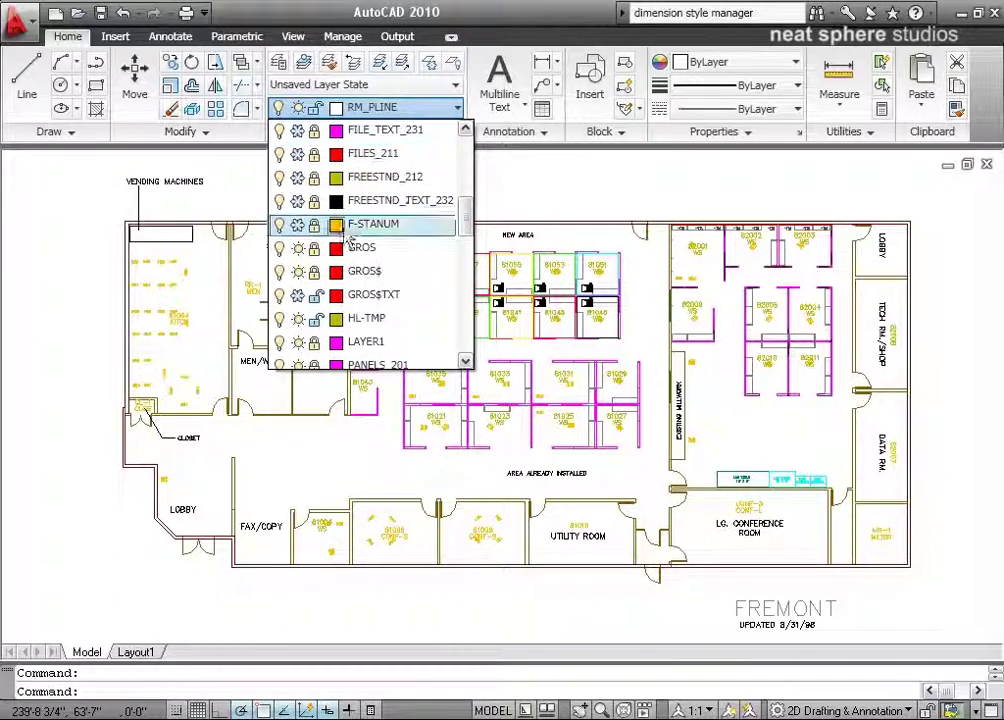
{"action": "scroll", "coordinate": [347, 358], "scroll_direction": "down", "scroll_amount": 1}
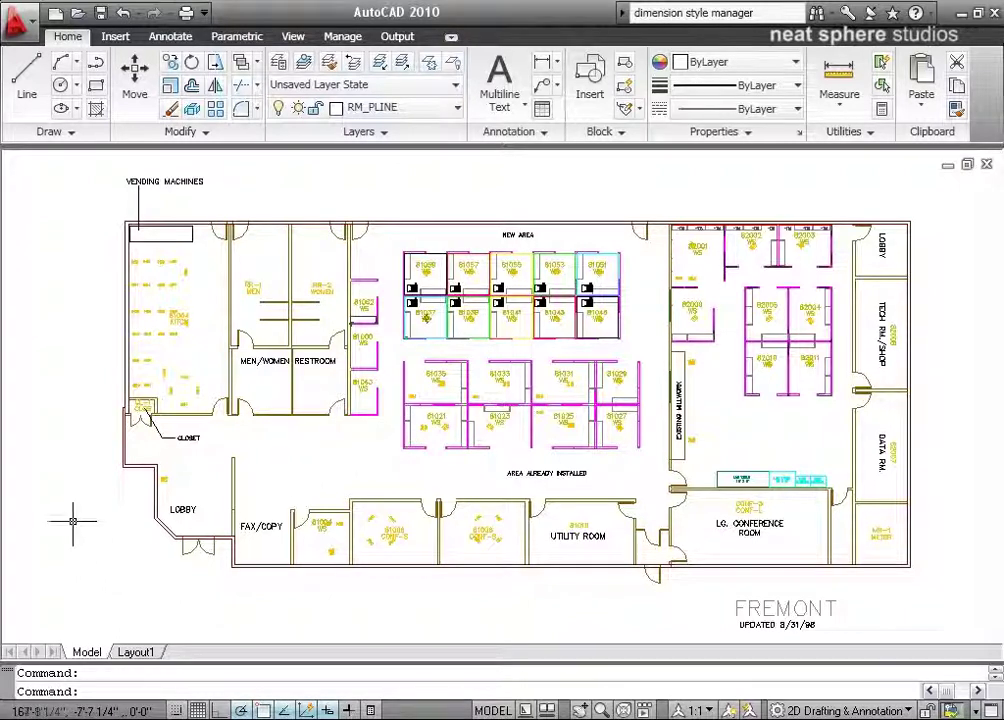
{"action": "left_click", "coordinate": [136, 653]}
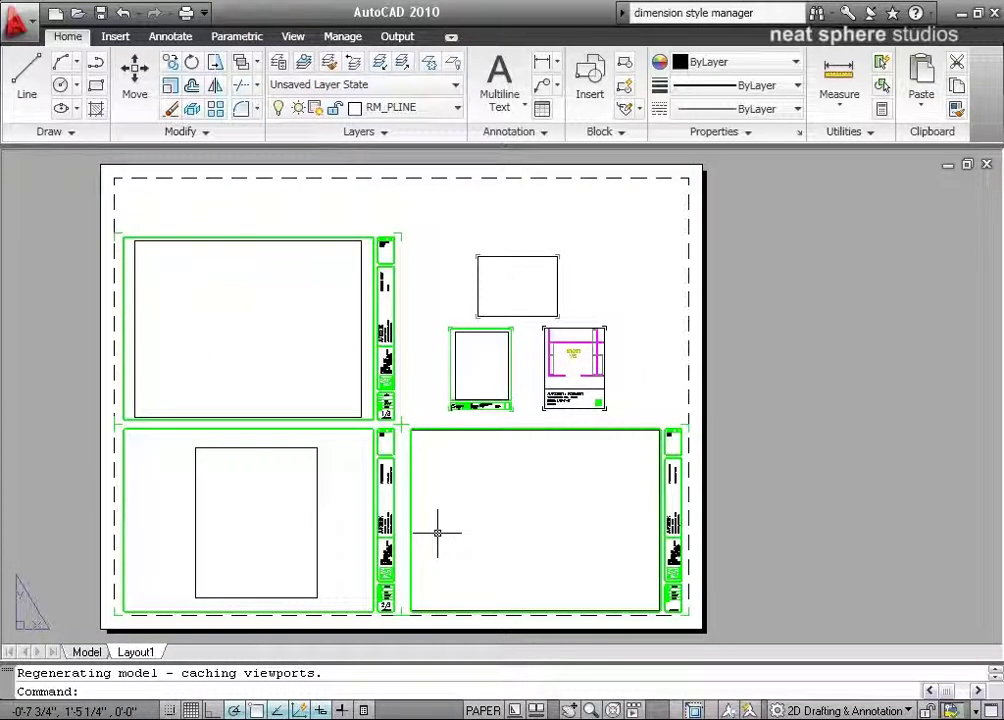
{"action": "middle_click_drag", "start_coordinate": [437, 533], "coordinate": [515, 531]}
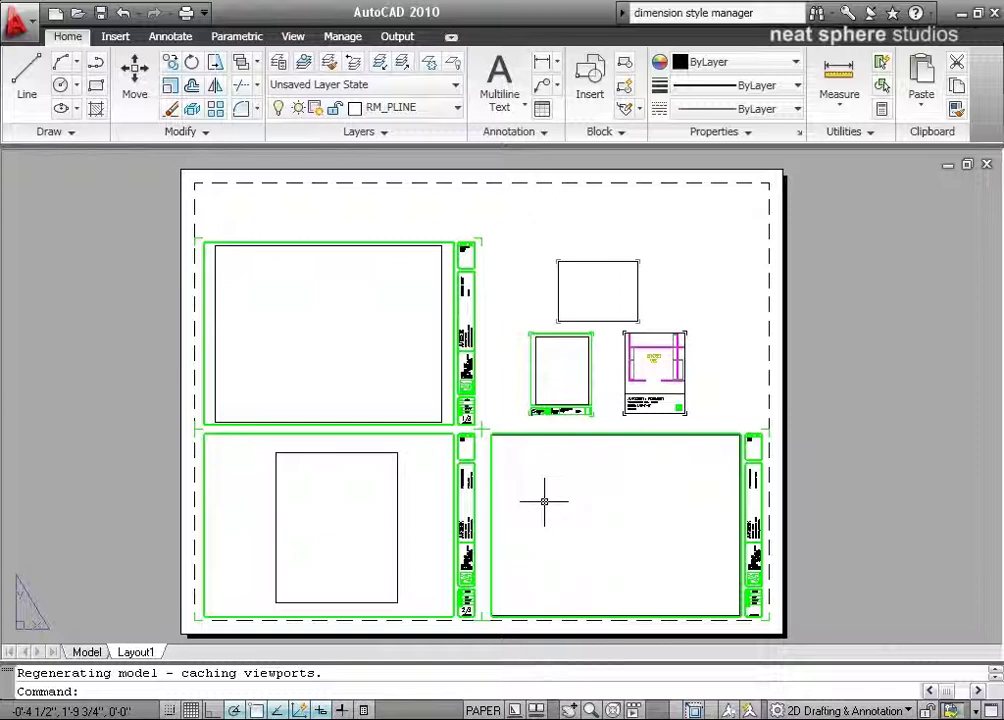
{"action": "left_click", "coordinate": [87, 652]}
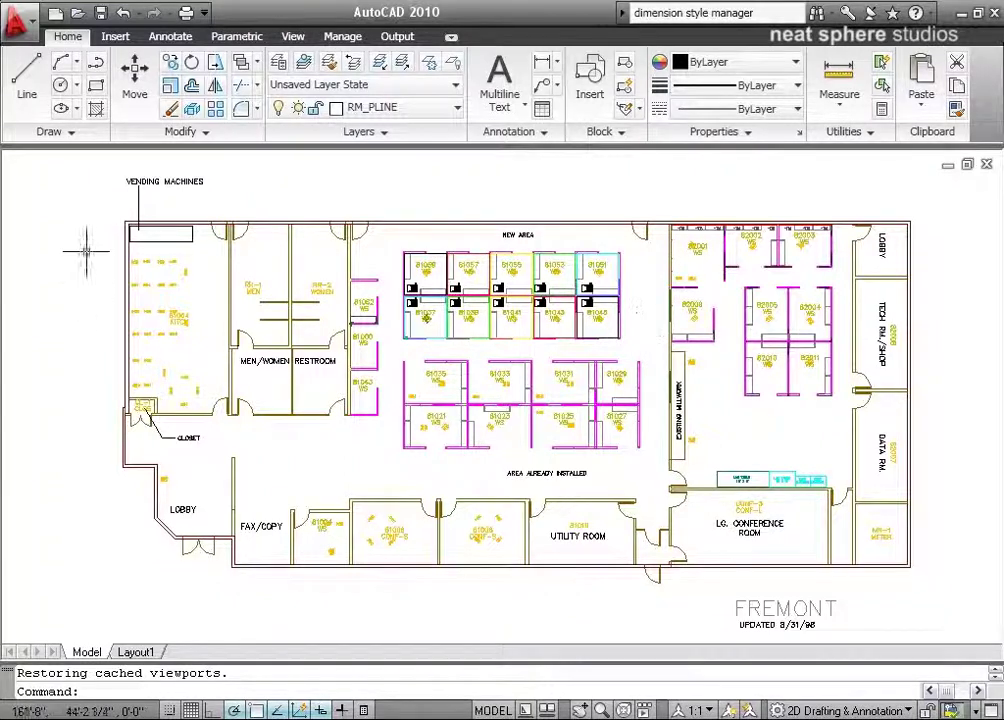
Set the 2D model space uniform background colour to Black in Options > Display > Colors
{"action": "left_click", "coordinate": [20, 24]}
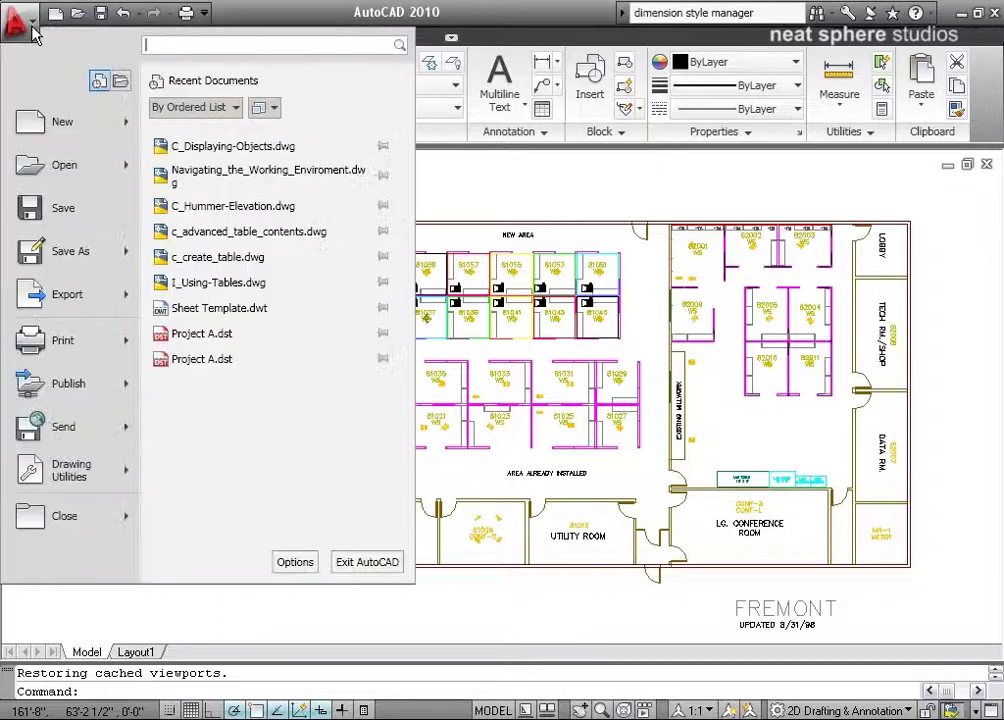
{"action": "left_click", "coordinate": [292, 563]}
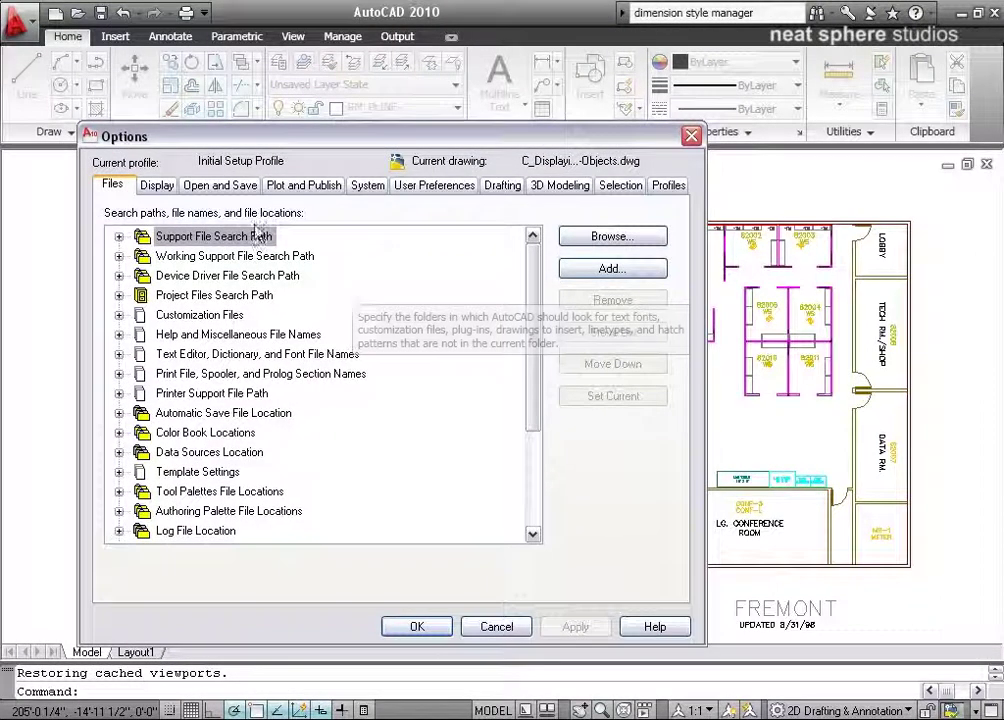
{"action": "left_click", "coordinate": [157, 187]}
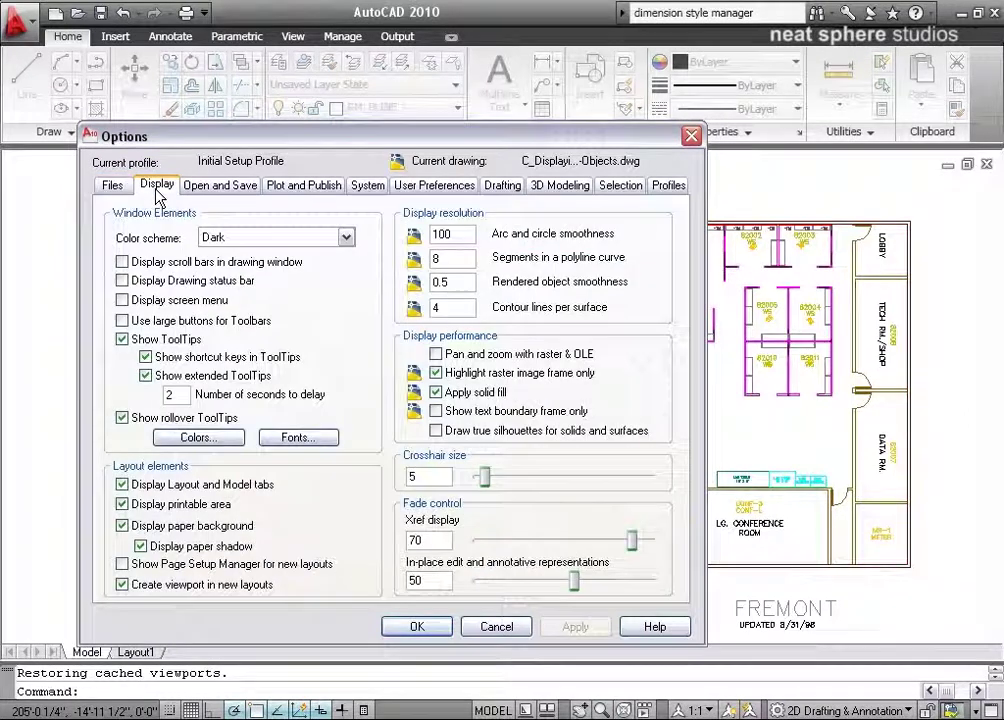
{"action": "left_click", "coordinate": [197, 440]}
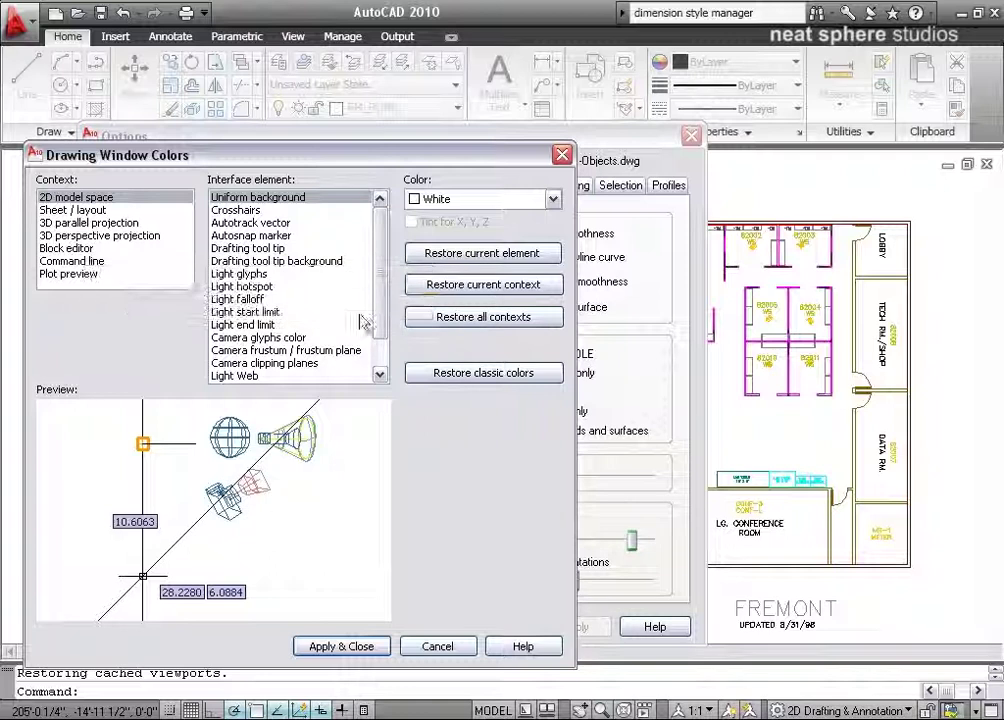
{"action": "left_click", "coordinate": [430, 199]}
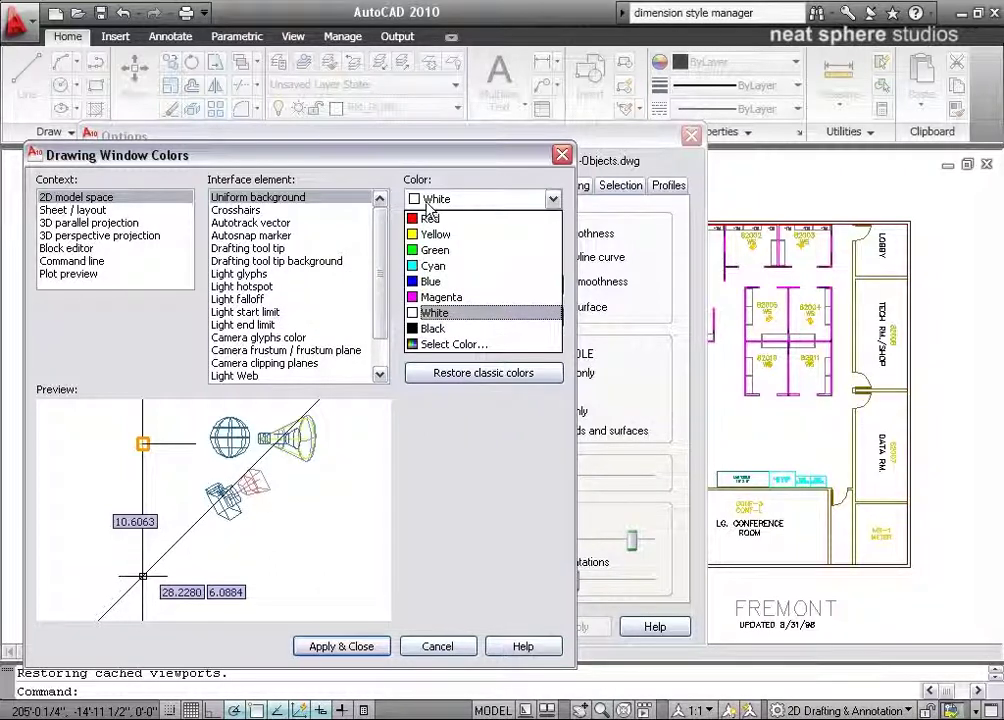
{"action": "left_click", "coordinate": [430, 329]}
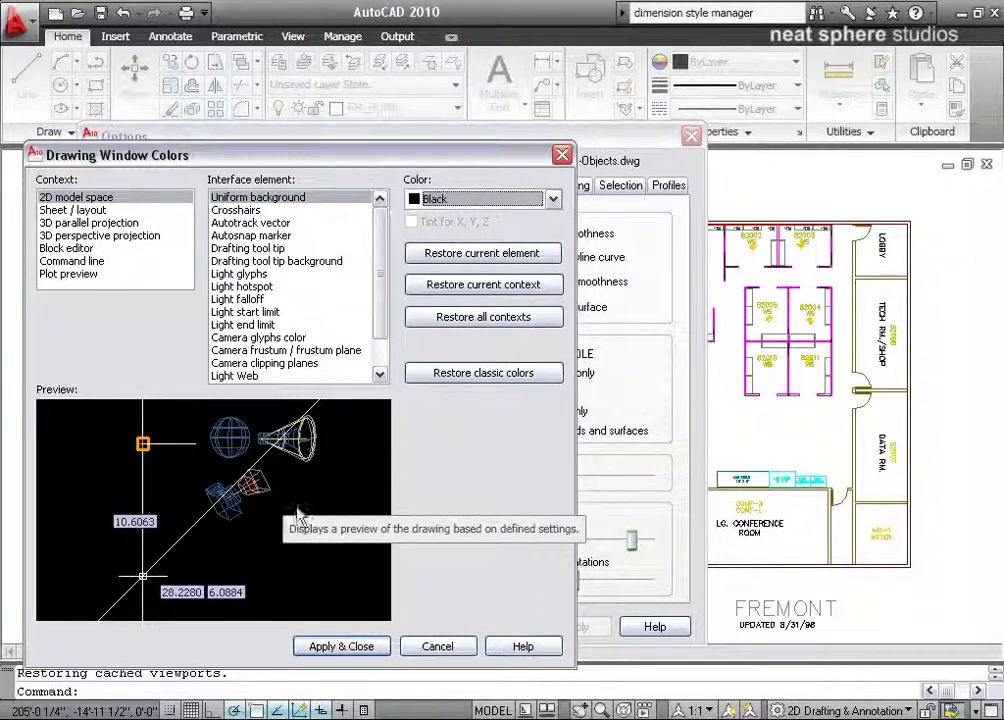
{"action": "left_click", "coordinate": [326, 649]}
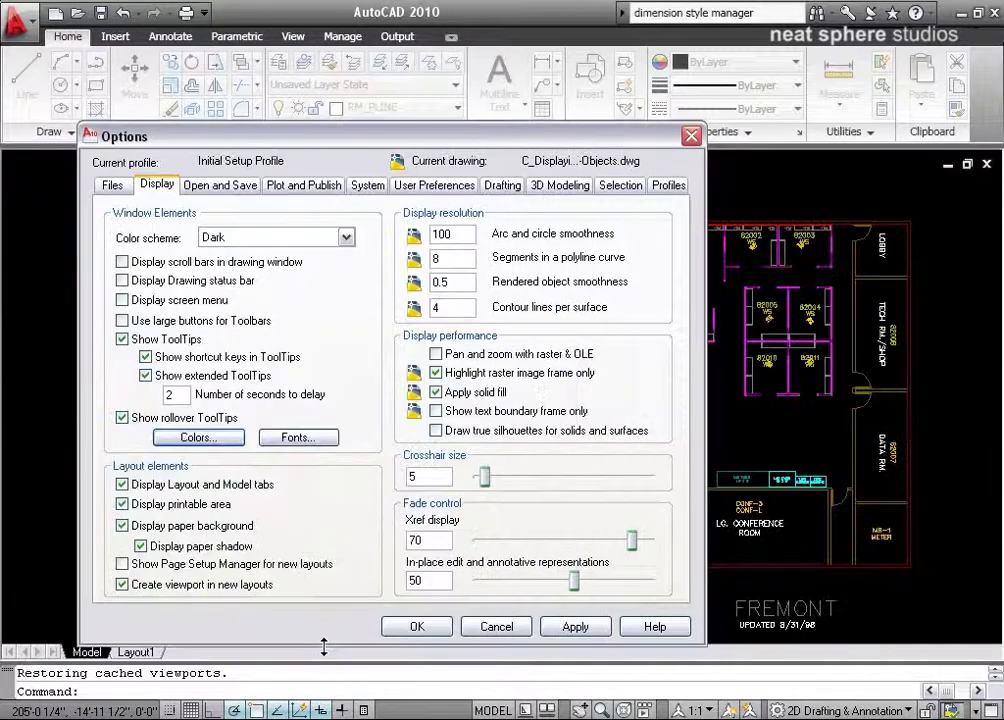
{"action": "left_click", "coordinate": [406, 630]}
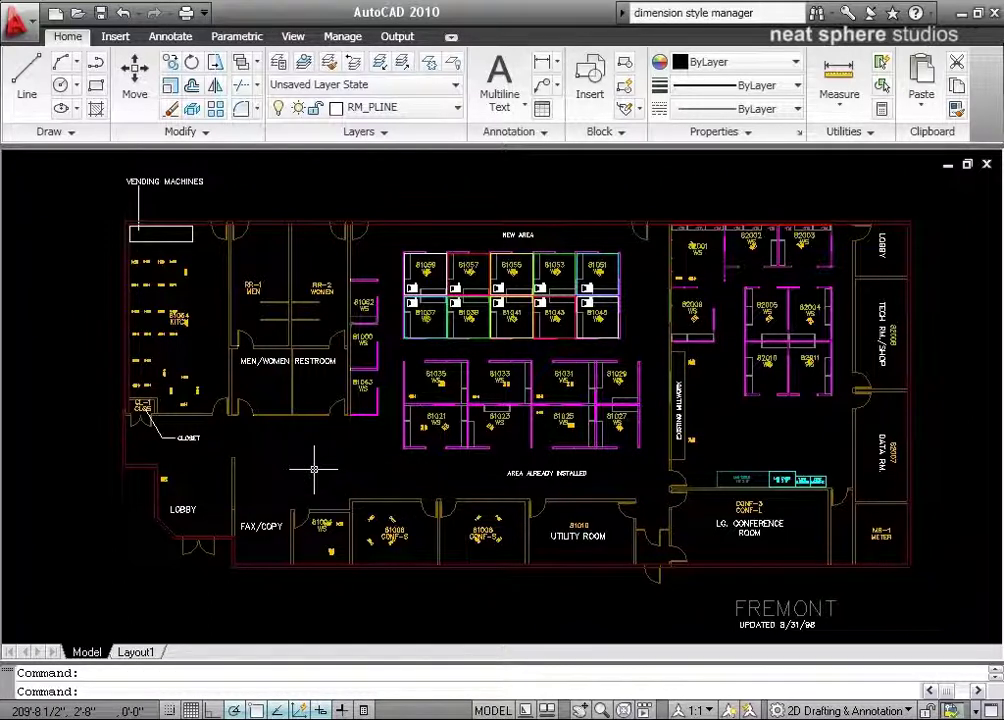
{"action": "left_click", "coordinate": [134, 652]}
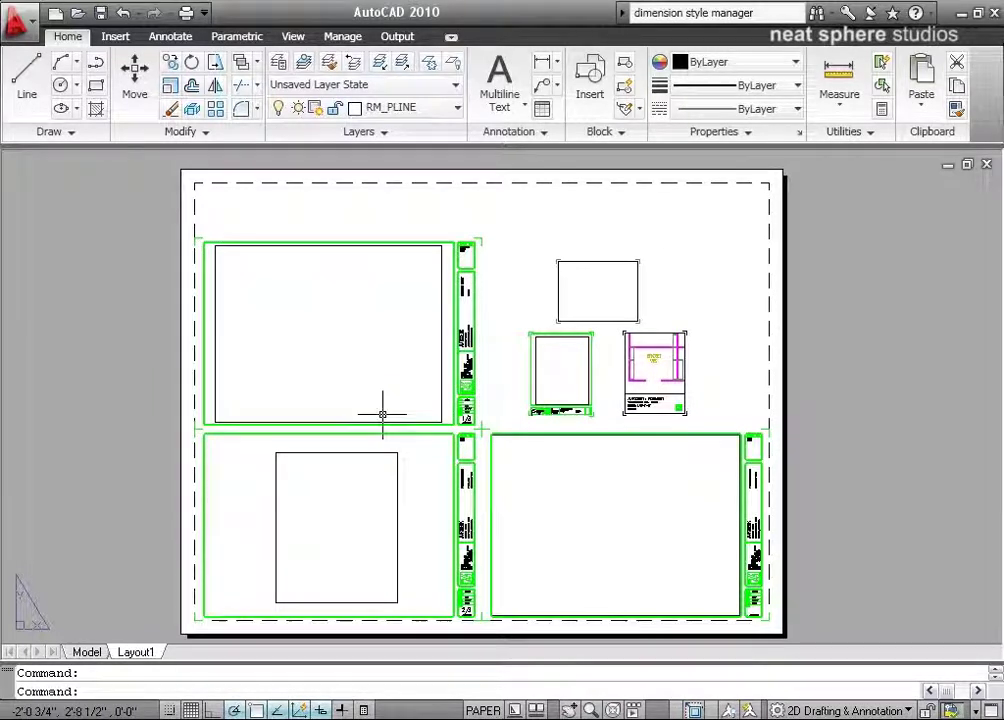
{"action": "left_click", "coordinate": [87, 652]}
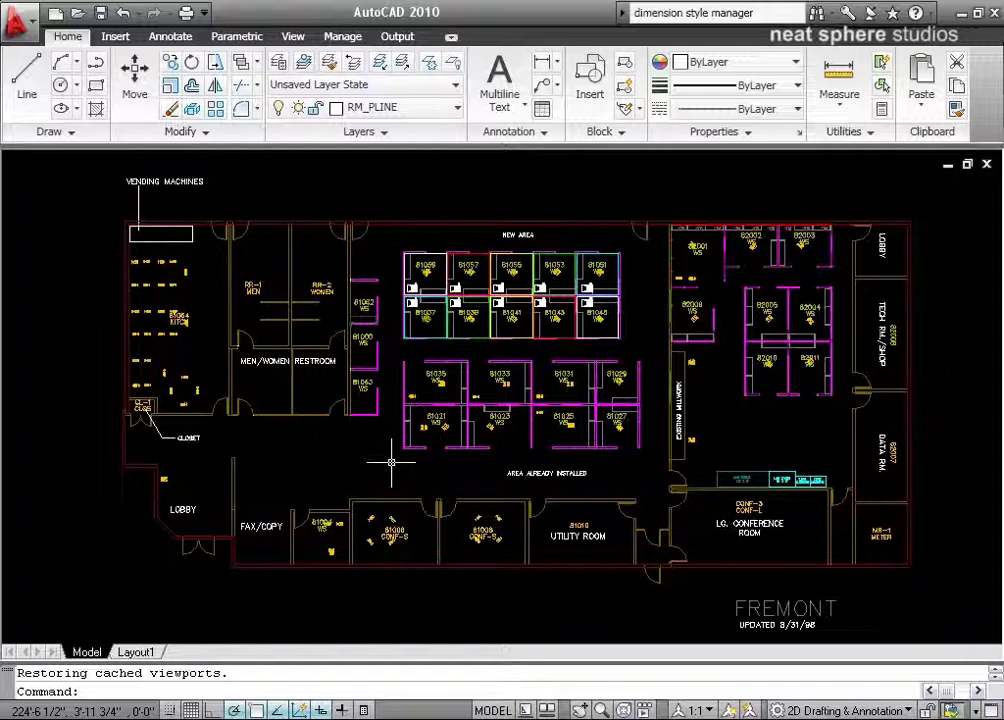
Pan and wheel-zoom the floor plan to recentre it and look closer at the cubicles
{"action": "mouse_move", "coordinate": [391, 462]}
{"action": "middle_mouse_down"}
{"action": "mouse_move", "coordinate": [222, 466]}
{"action": "mouse_move", "coordinate": [477, 462]}
{"action": "mouse_move", "coordinate": [267, 462]}
{"action": "mouse_move", "coordinate": [441, 464]}
{"action": "mouse_move", "coordinate": [363, 464]}
{"action": "mouse_move", "coordinate": [529, 684]}
{"action": "mouse_move", "coordinate": [300, 483]}
{"action": "mouse_move", "coordinate": [309, 470]}
{"action": "middle_mouse_up"}
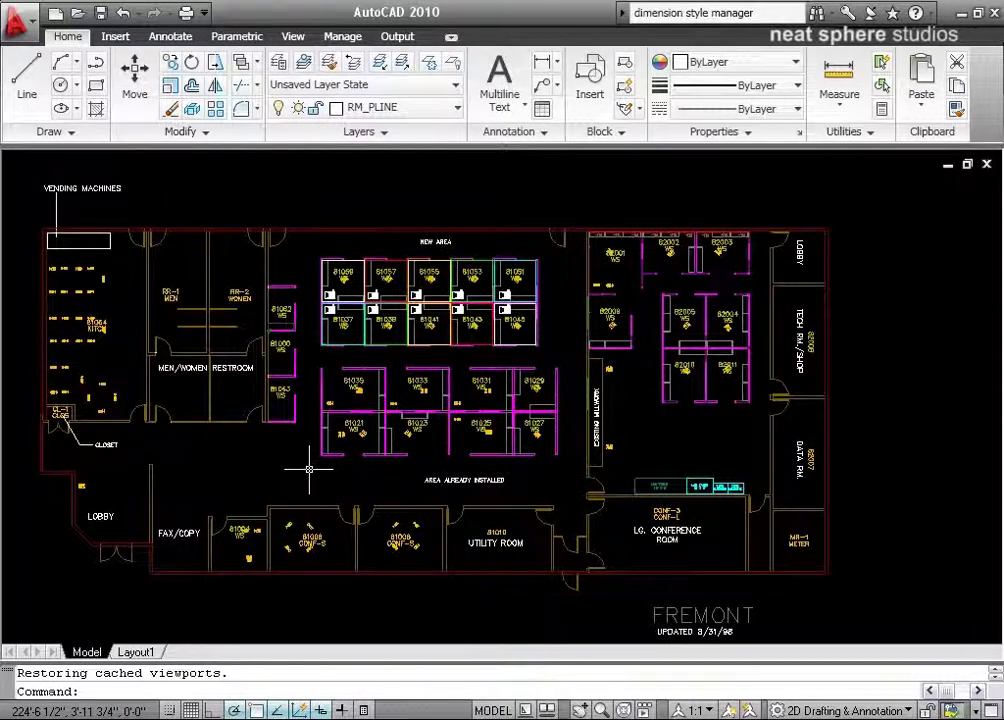
{"action": "scroll", "coordinate": [309, 469], "scroll_direction": "down", "scroll_amount": 5}
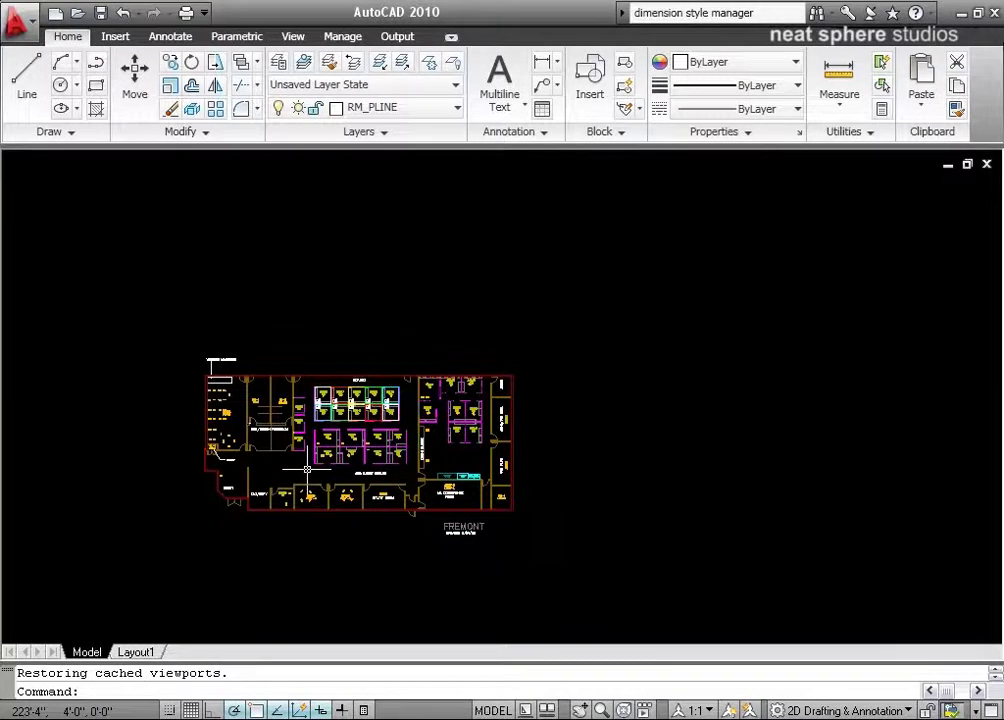
{"action": "scroll", "coordinate": [309, 469], "scroll_direction": "up", "scroll_amount": 3}
{"action": "scroll", "coordinate": [303, 469], "scroll_direction": "up", "scroll_amount": 2}
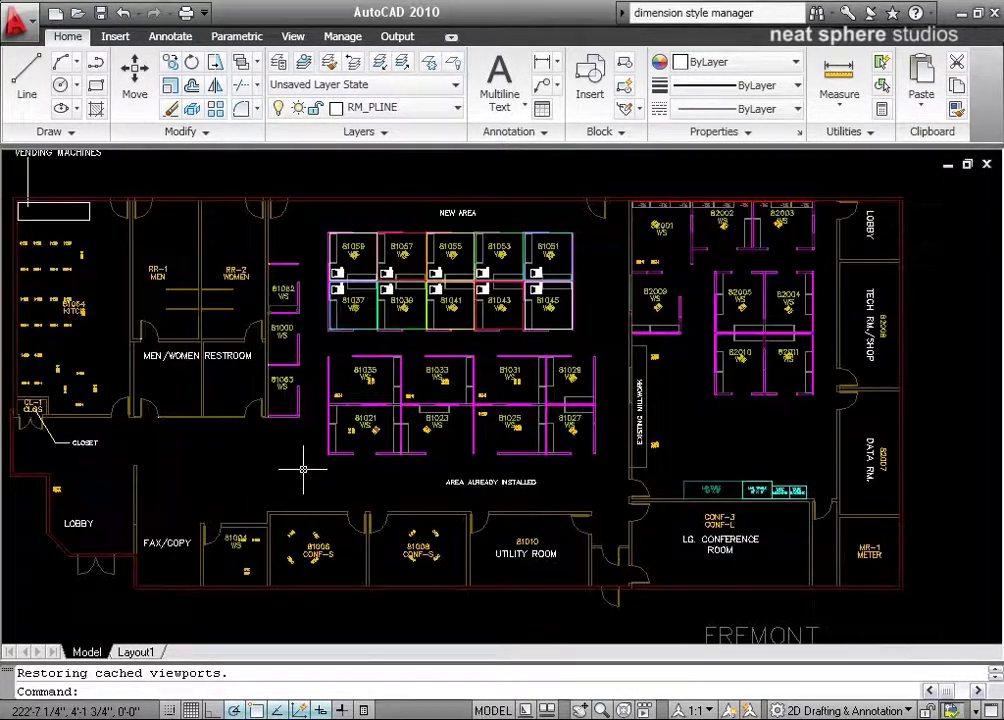
{"action": "middle_click_drag", "start_coordinate": [303, 469], "coordinate": [410, 480]}
{"action": "scroll", "coordinate": [472, 440], "scroll_direction": "up", "scroll_amount": 5}
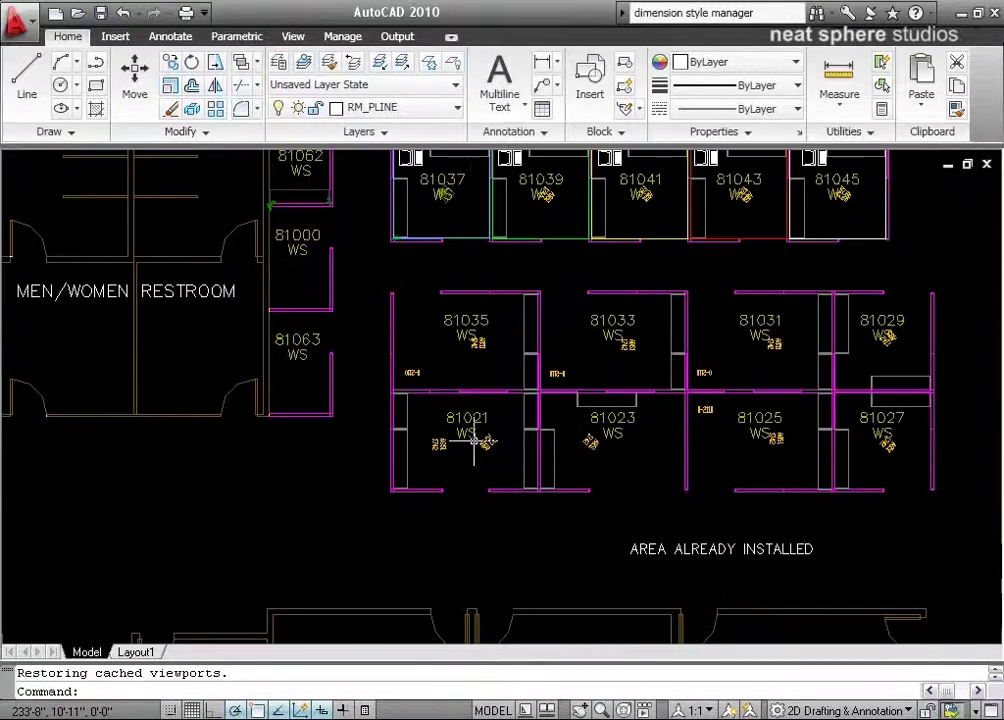
{"action": "scroll", "coordinate": [472, 440], "scroll_direction": "up", "scroll_amount": 2}
{"action": "scroll", "coordinate": [472, 440], "scroll_direction": "up", "scroll_amount": 2}
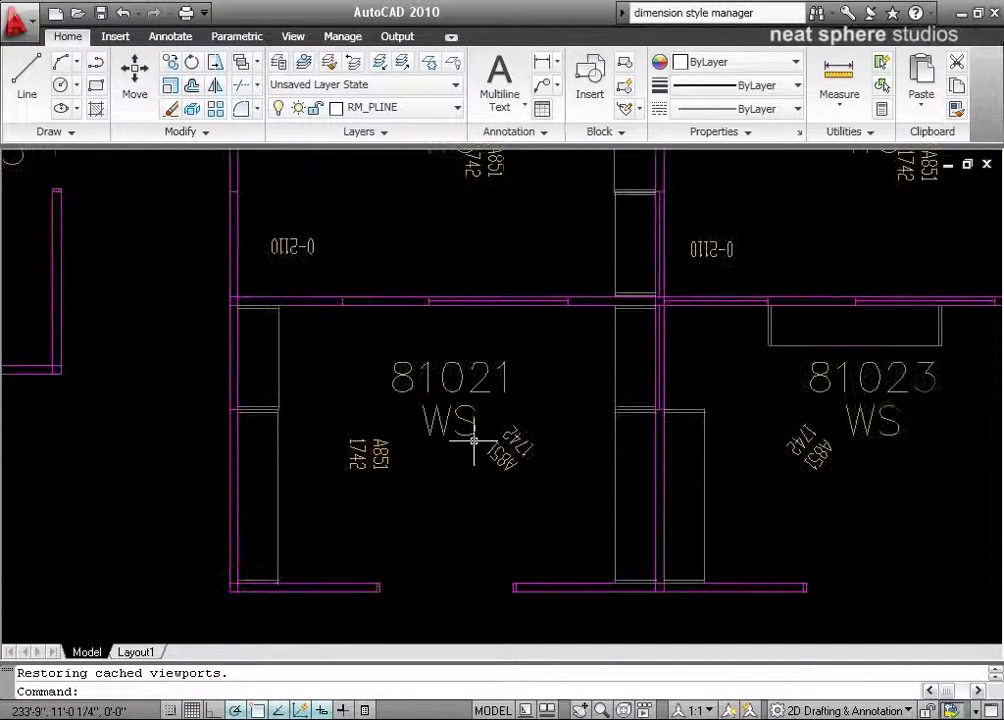
{"action": "scroll", "coordinate": [473, 440], "scroll_direction": "up", "scroll_amount": 2}
{"action": "scroll", "coordinate": [474, 447], "scroll_direction": "up", "scroll_amount": 2}
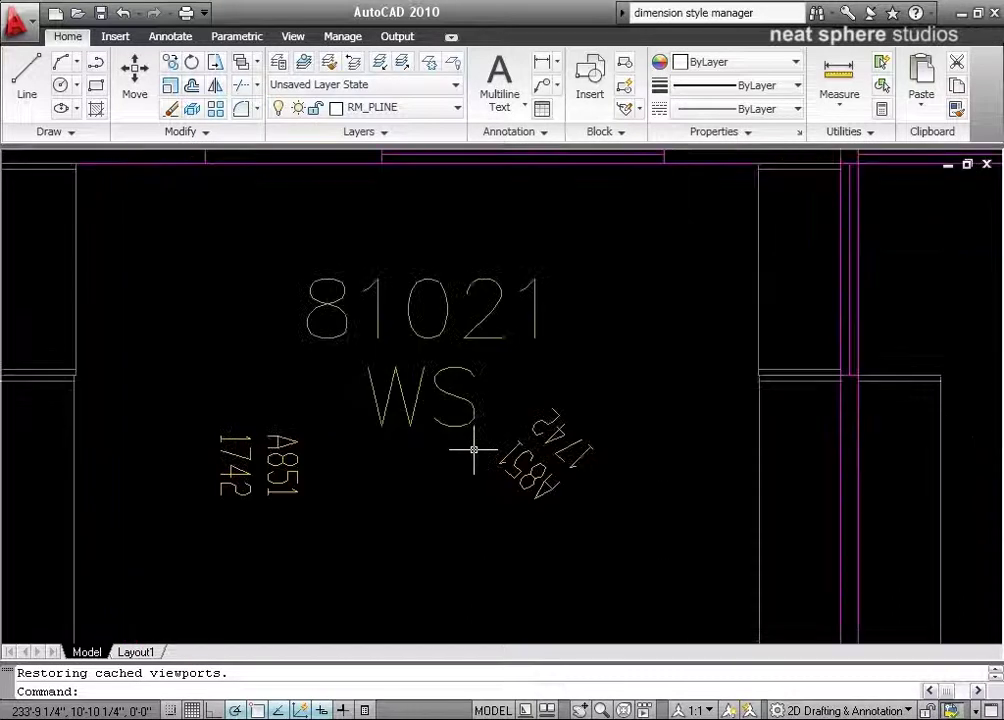
Wheel-zoom back out from cubicle 81021 and pan so the whole Fremont floor plan shows
{"action": "middle_click_drag", "start_coordinate": [475, 426], "coordinate": [462, 446]}
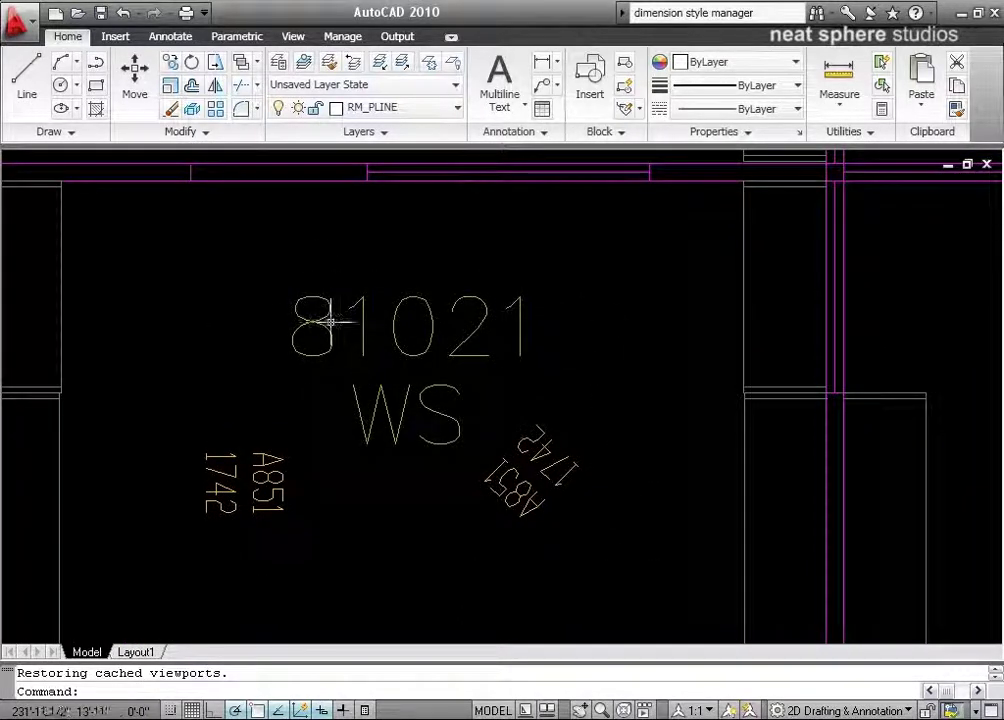
{"action": "scroll", "coordinate": [308, 410], "scroll_direction": "down", "scroll_amount": 2}
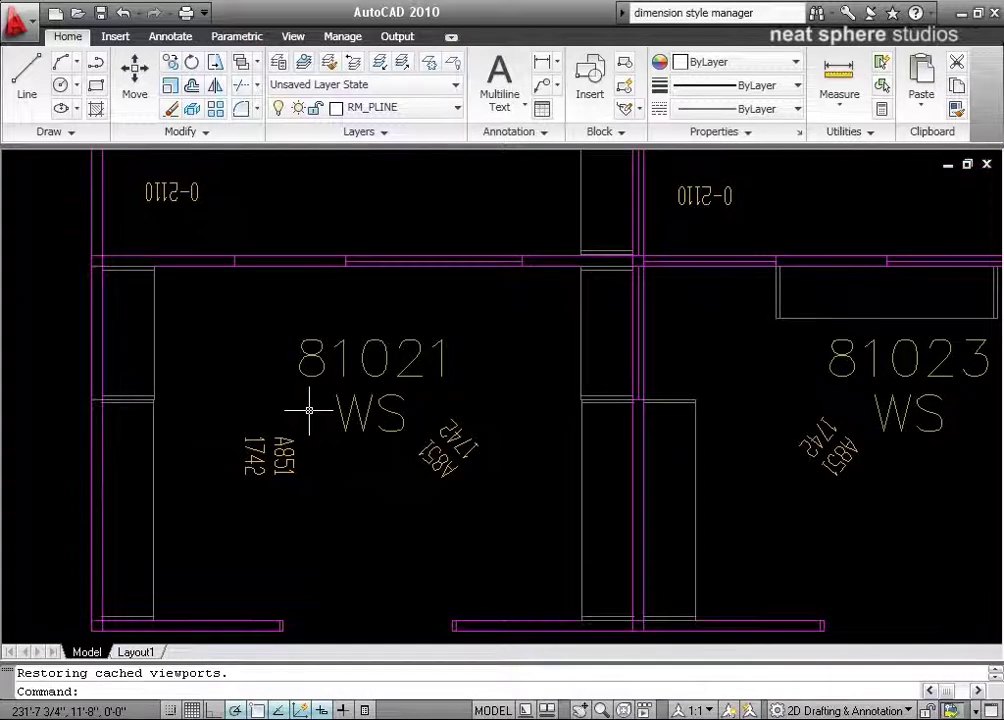
{"action": "scroll", "coordinate": [308, 410], "scroll_direction": "down", "scroll_amount": 3}
{"action": "scroll", "coordinate": [308, 410], "scroll_direction": "down", "scroll_amount": 5}
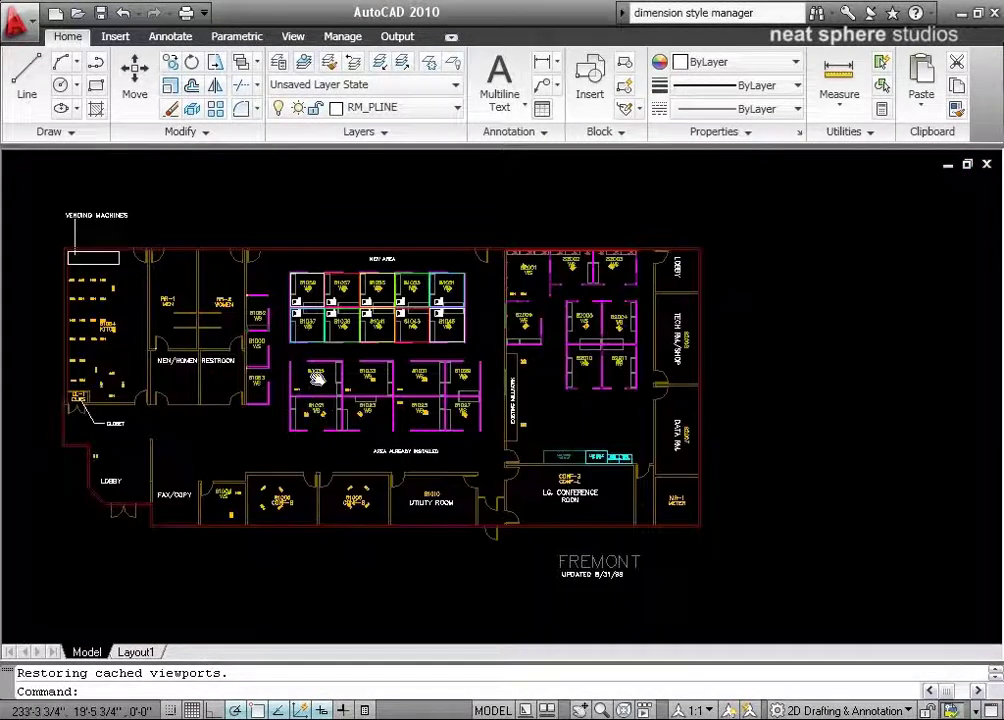
{"action": "middle_click_drag", "start_coordinate": [316, 380], "coordinate": [374, 373]}
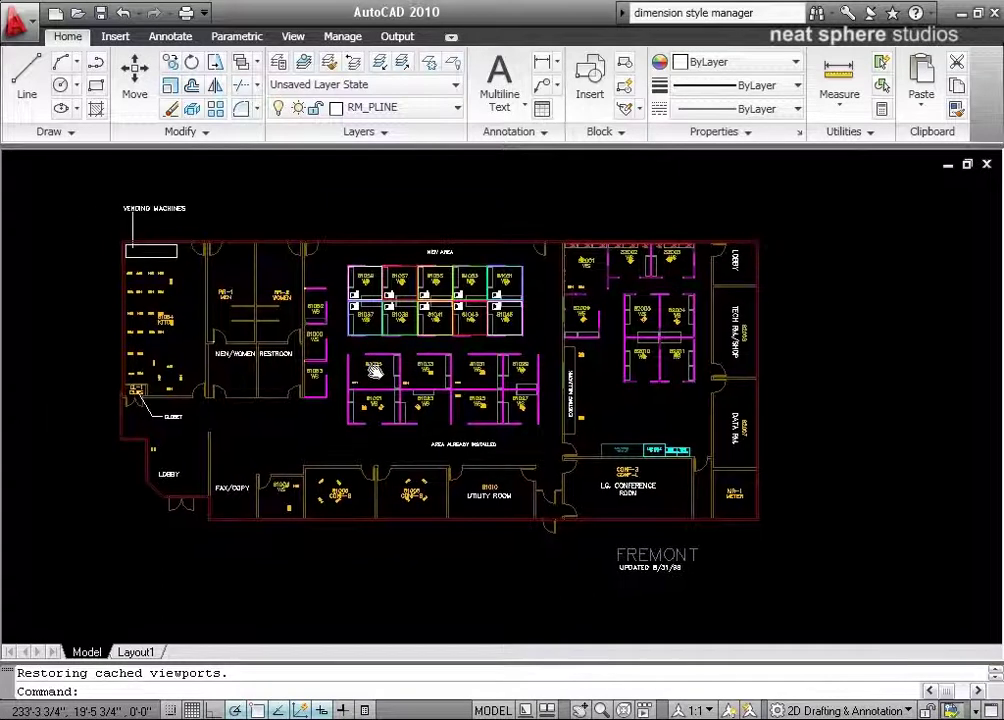
Use right-click realtime Zoom to close in on workstation 81025 and its 0-2110 label
{"action": "right_click", "coordinate": [281, 427]}
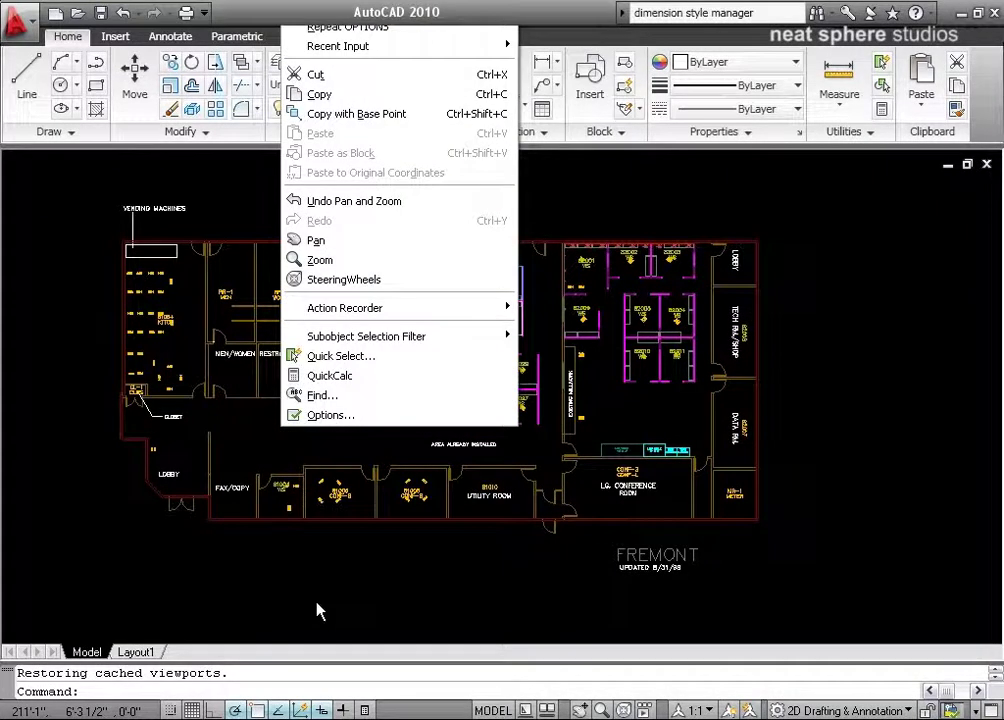
{"action": "right_click", "coordinate": [312, 602]}
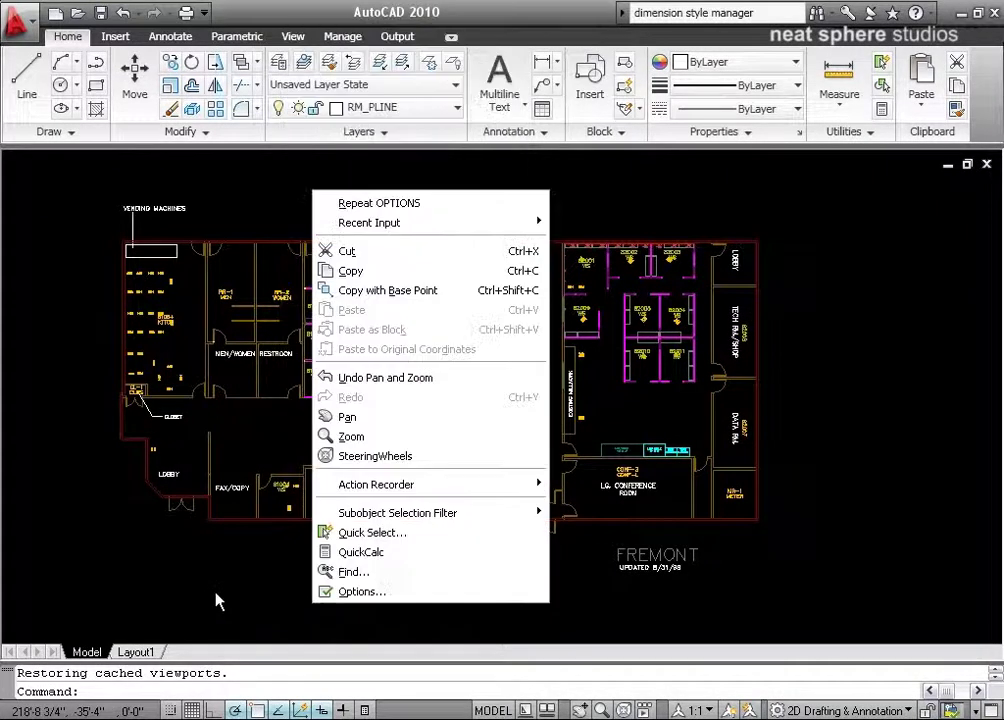
{"action": "left_click", "coordinate": [351, 440]}
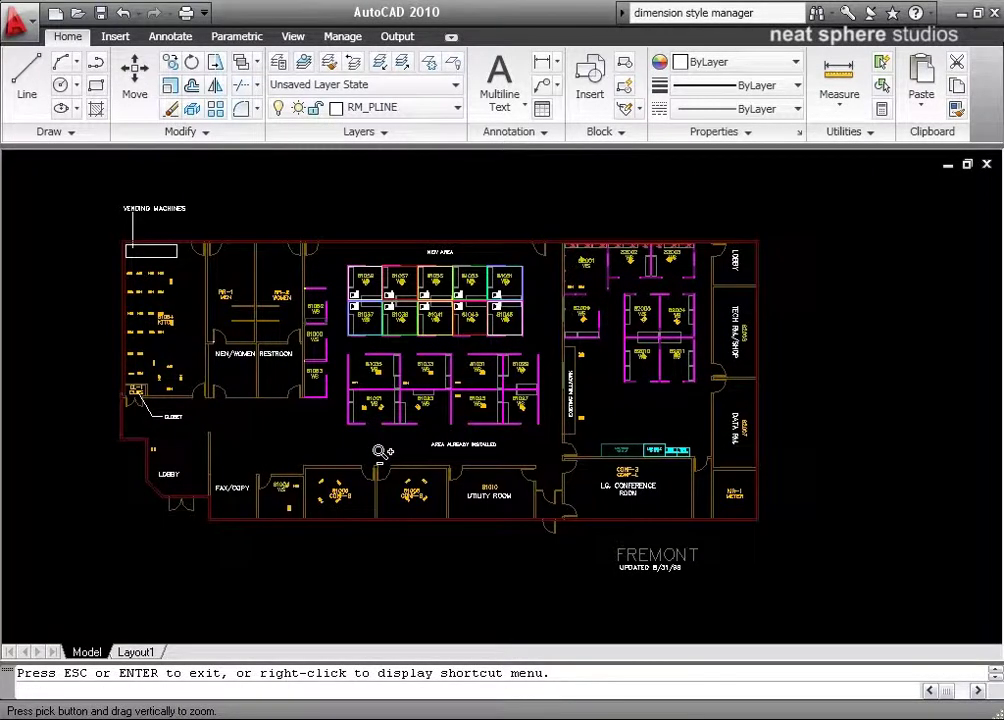
{"action": "mouse_move", "coordinate": [381, 448]}
{"action": "left_mouse_down"}
{"action": "mouse_move", "coordinate": [413, 339]}
{"action": "mouse_move", "coordinate": [424, 334]}
{"action": "left_mouse_up"}
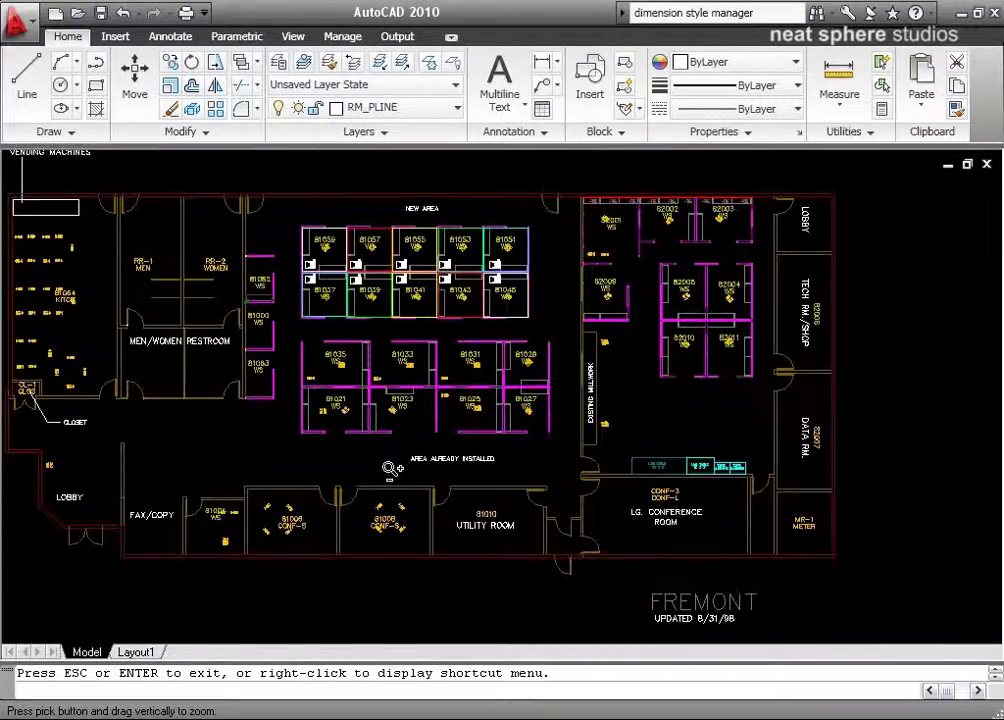
{"action": "left_click_drag", "start_coordinate": [405, 445], "coordinate": [413, 335]}
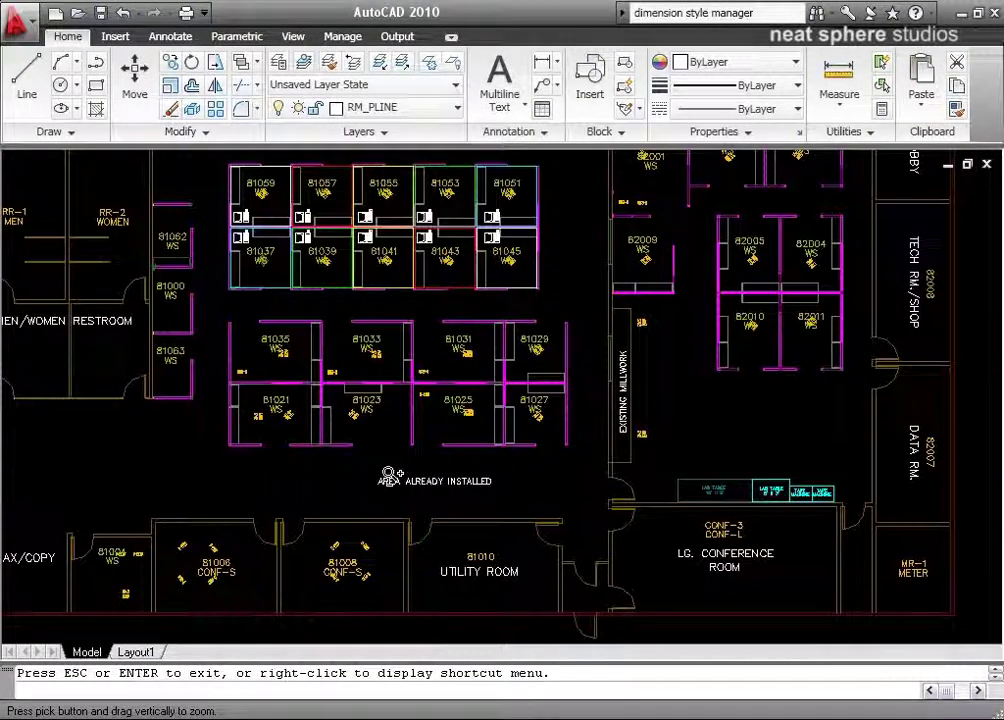
{"action": "left_click_drag", "start_coordinate": [392, 475], "coordinate": [406, 287]}
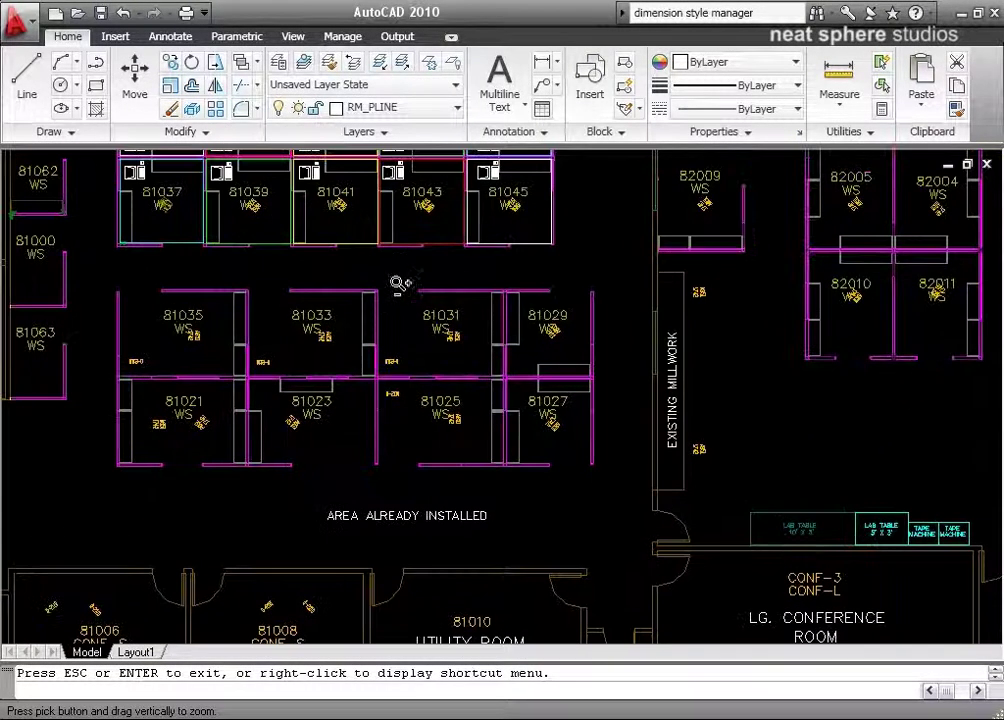
{"action": "left_click_drag", "start_coordinate": [373, 502], "coordinate": [396, 301]}
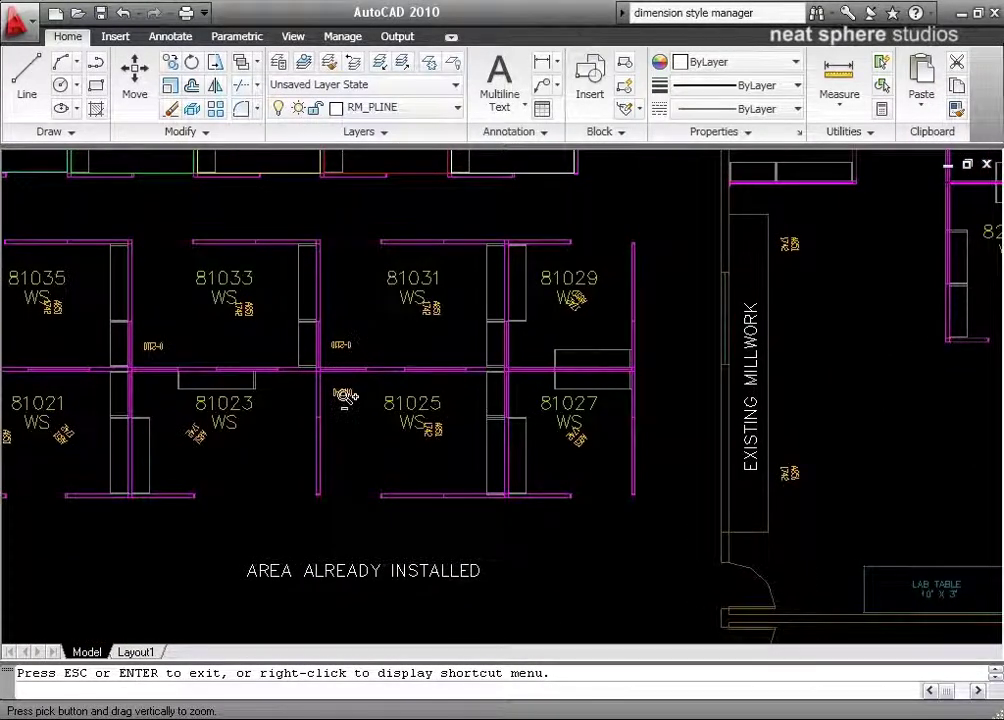
{"action": "left_click_drag", "start_coordinate": [270, 313], "coordinate": [331, 252]}
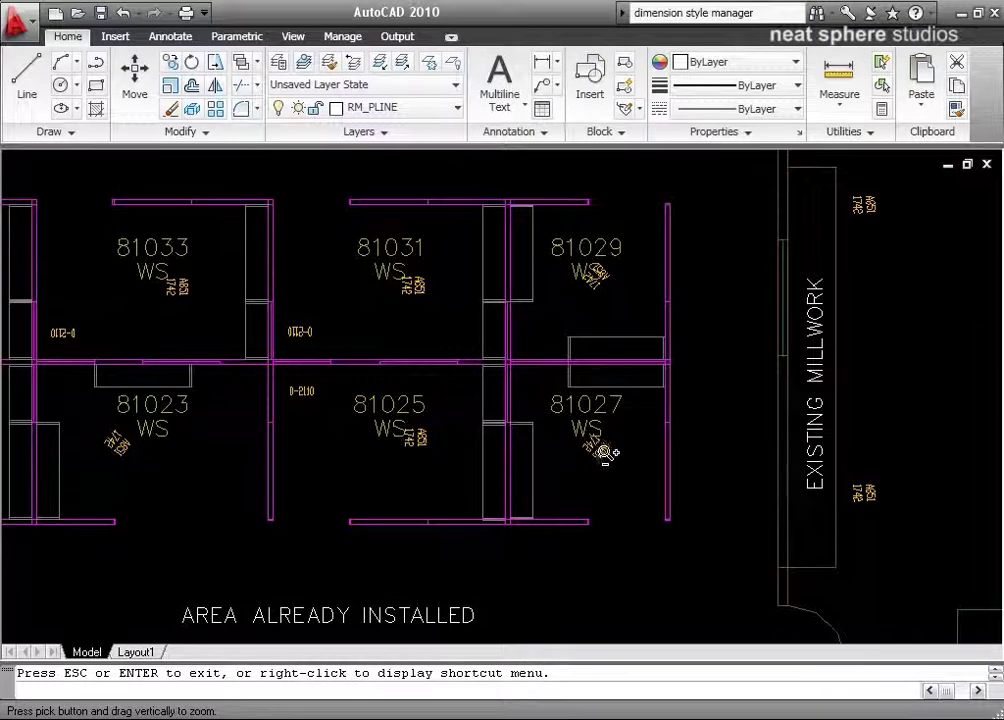
{"action": "left_click_drag", "start_coordinate": [601, 453], "coordinate": [607, 257]}
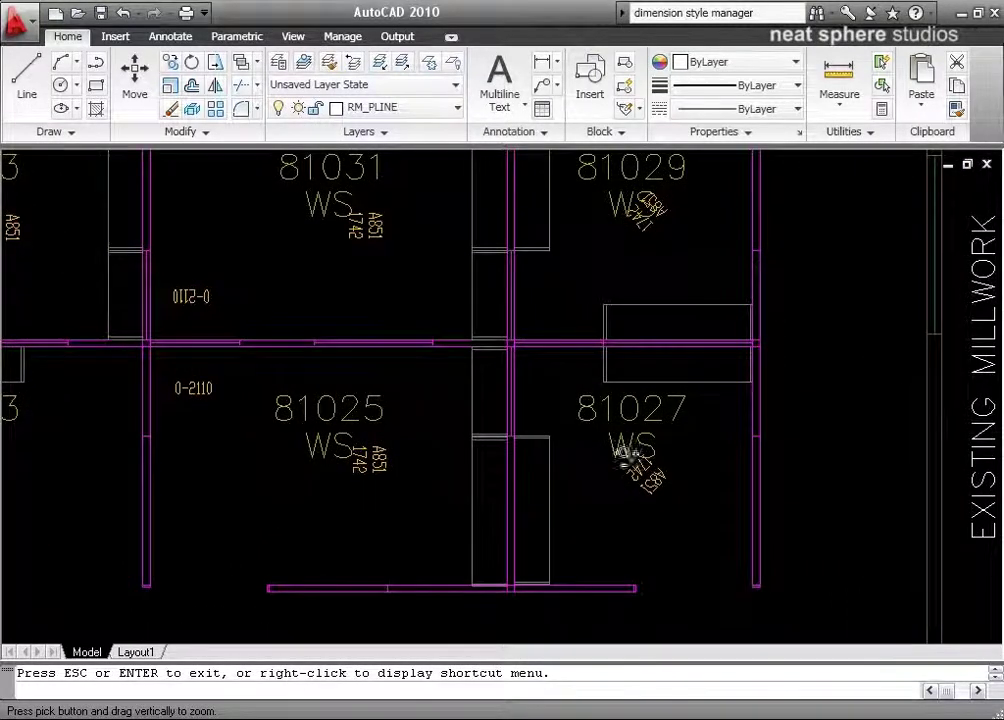
{"action": "left_click_drag", "start_coordinate": [630, 460], "coordinate": [625, 250]}
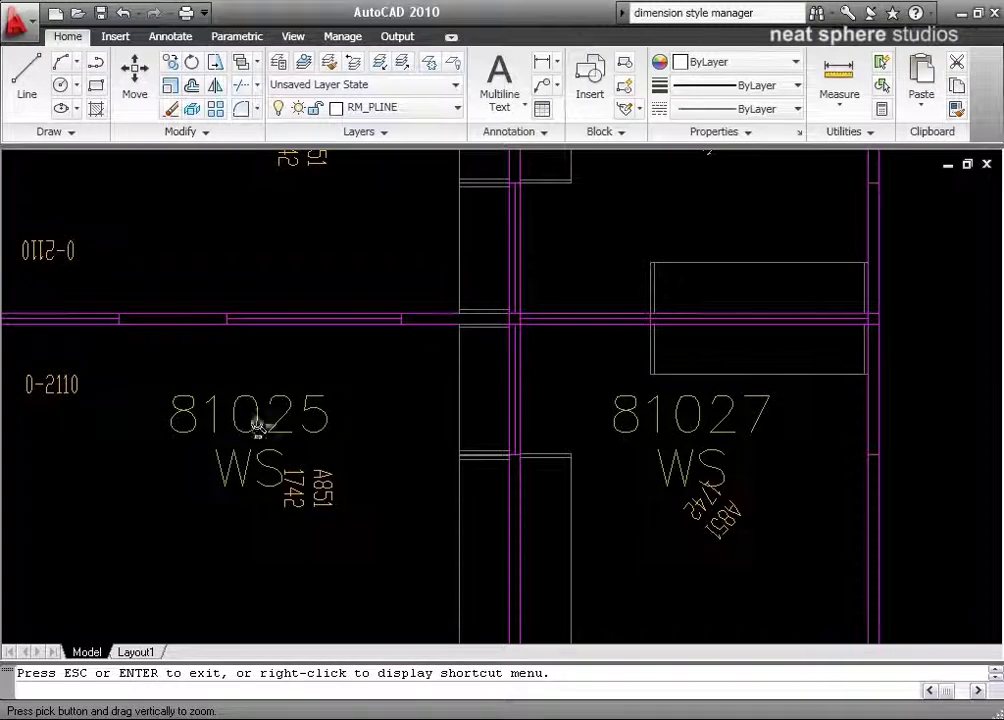
{"action": "left_click_drag", "start_coordinate": [74, 399], "coordinate": [85, 341]}
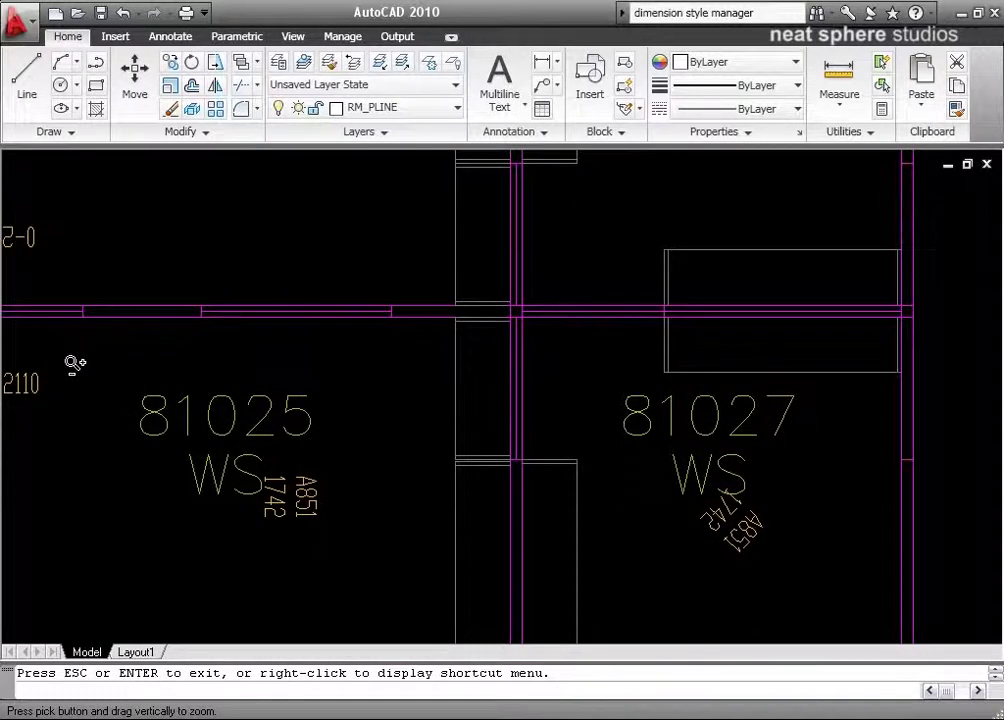
{"action": "mouse_move", "coordinate": [69, 370]}
{"action": "middle_mouse_down"}
{"action": "mouse_move", "coordinate": [92, 379]}
{"action": "mouse_move", "coordinate": [457, 381]}
{"action": "middle_mouse_up"}
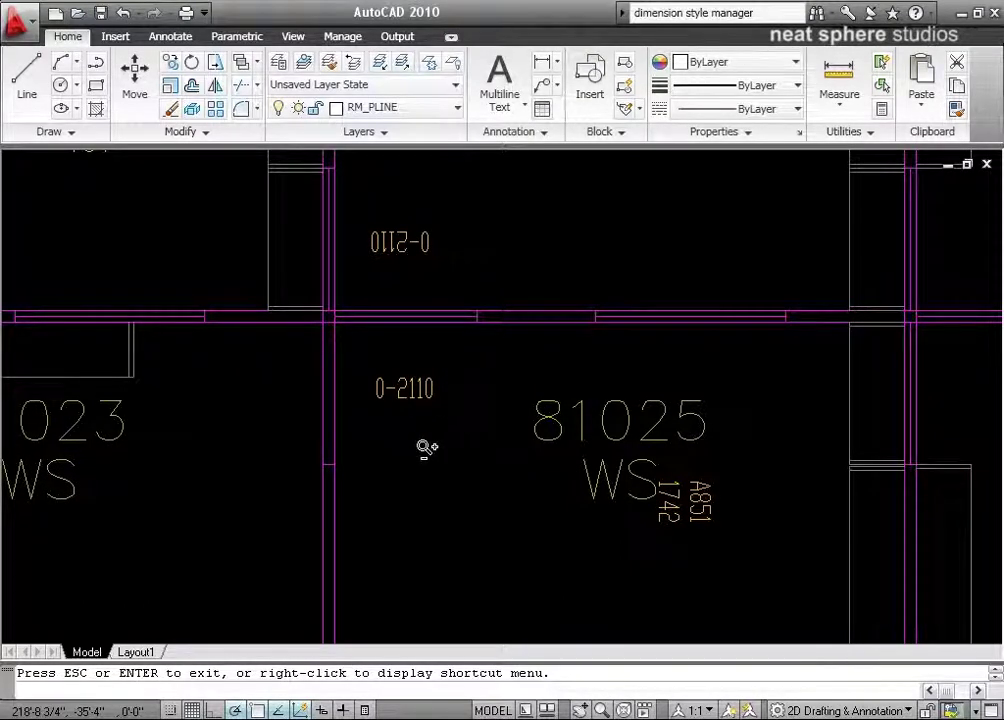
Choose Zoom Extents to fit the whole floor plan, then Exit realtime zoom
{"action": "right_click", "coordinate": [429, 490]}
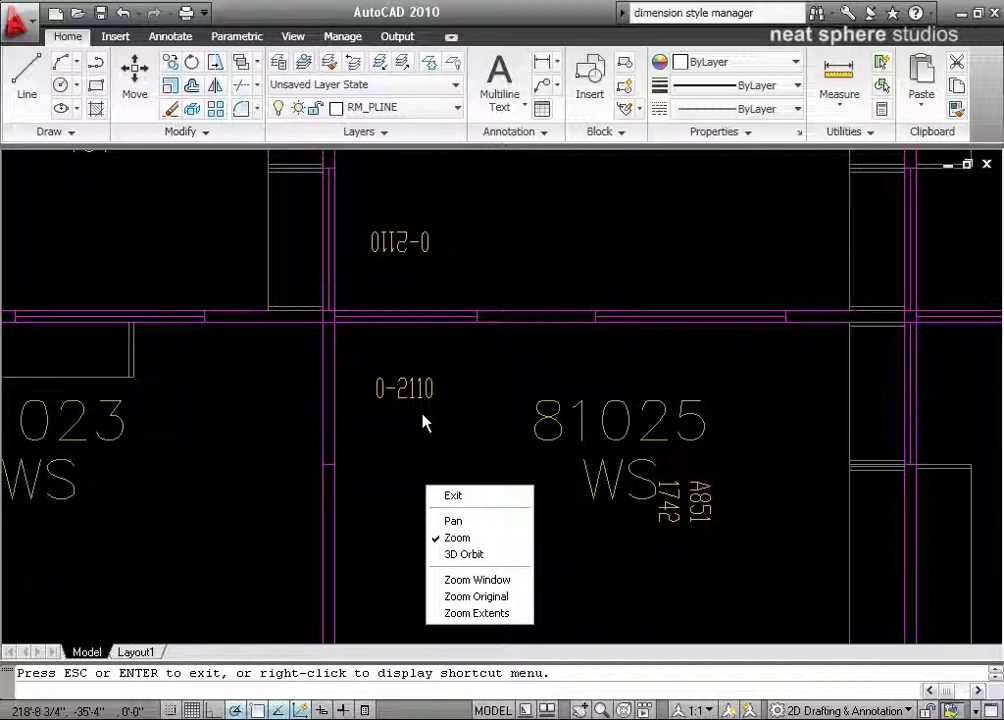
{"action": "left_click", "coordinate": [470, 614]}
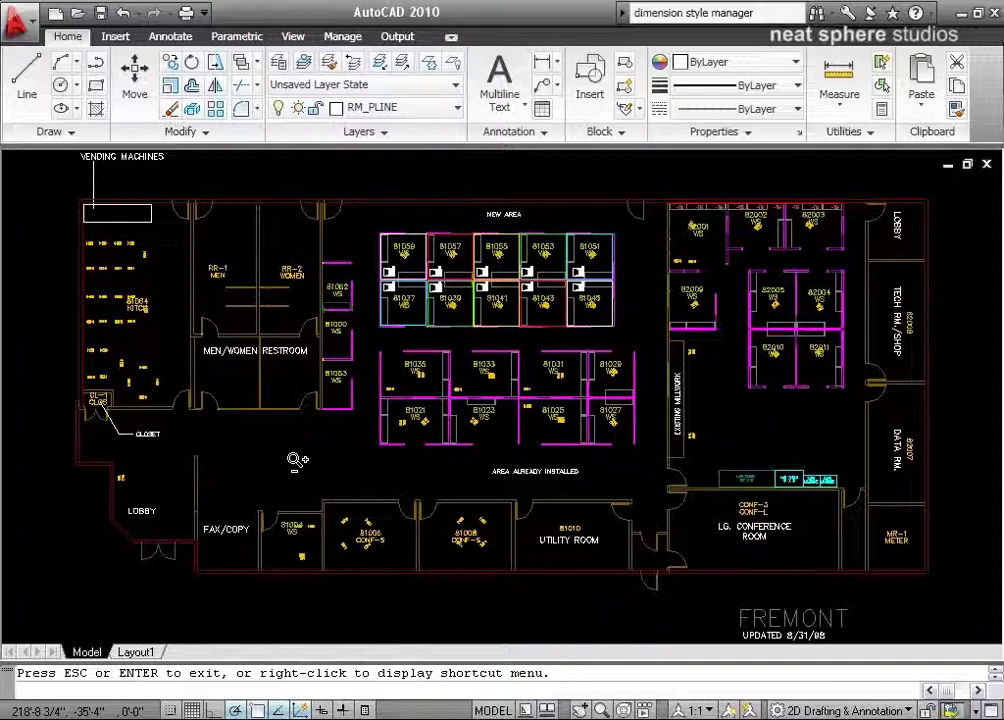
{"action": "right_click", "coordinate": [296, 462]}
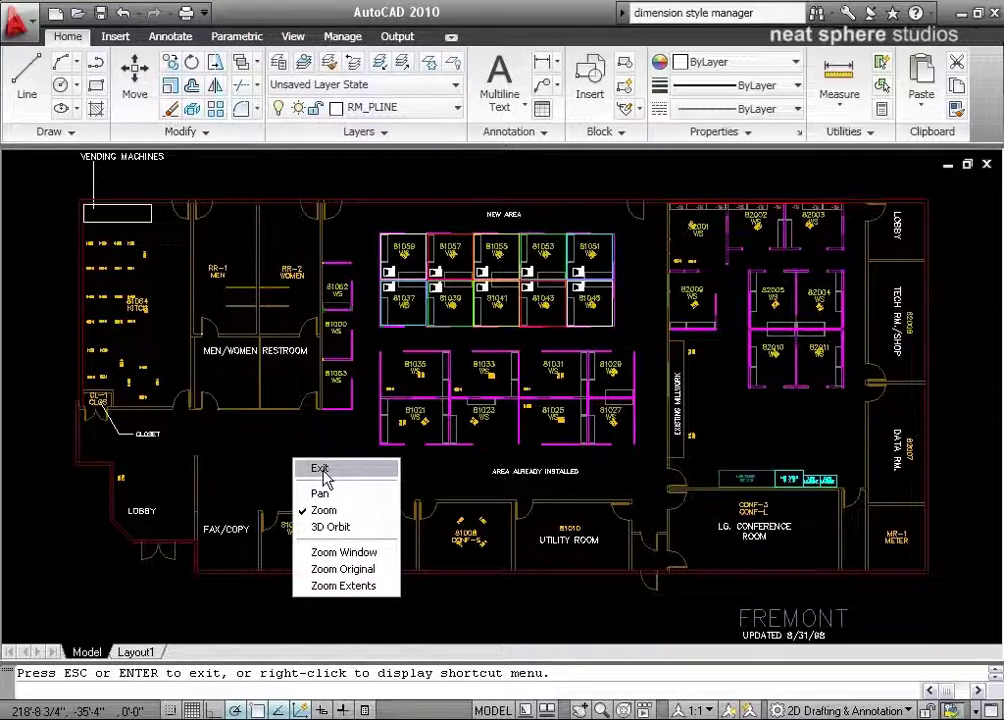
{"action": "left_click", "coordinate": [323, 476]}
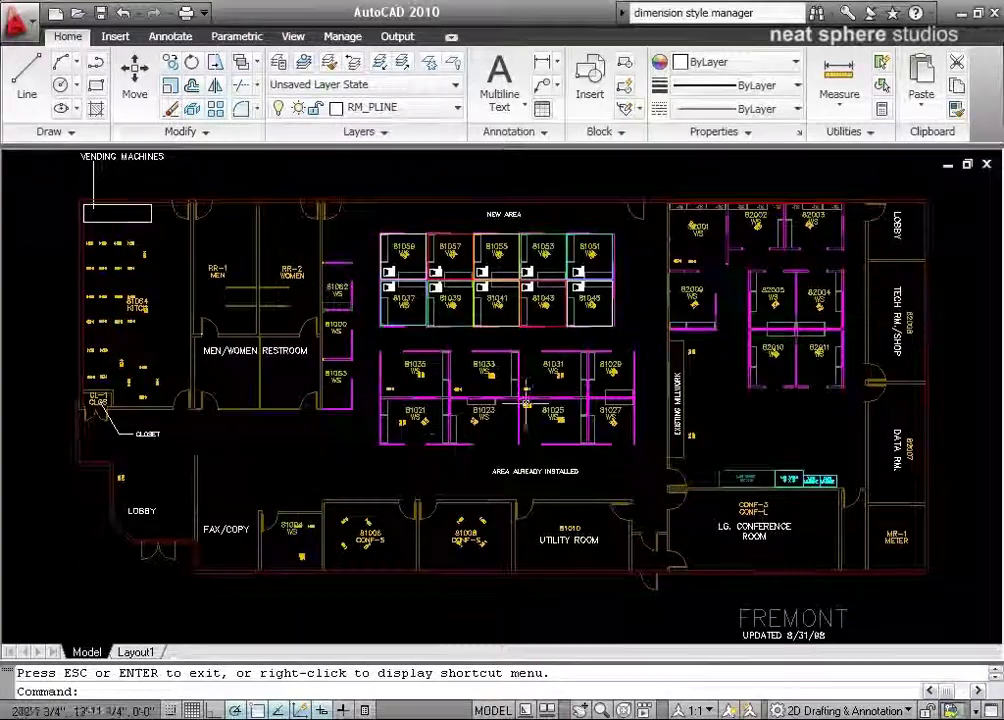
Nudge the view and wheel-zoom in toward workstation 81063
{"action": "mouse_move", "coordinate": [626, 338]}
{"action": "left_mouse_down"}
{"action": "mouse_move", "coordinate": [595, 354]}
{"action": "mouse_move", "coordinate": [605, 352]}
{"action": "left_mouse_up"}
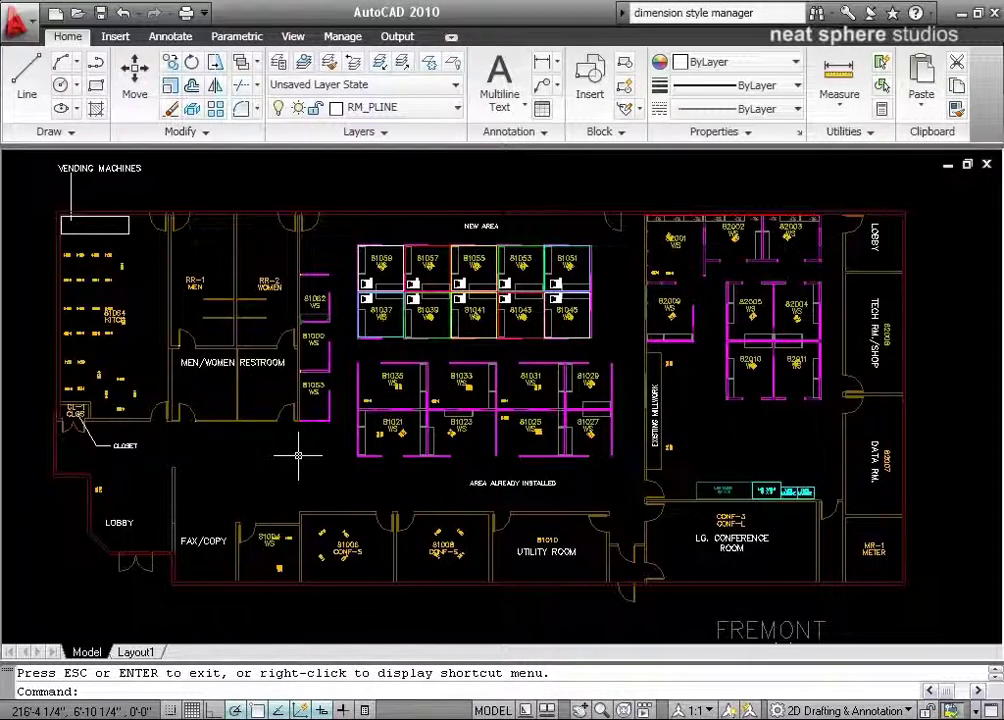
{"action": "scroll", "coordinate": [320, 436], "scroll_direction": "up", "scroll_amount": 9}
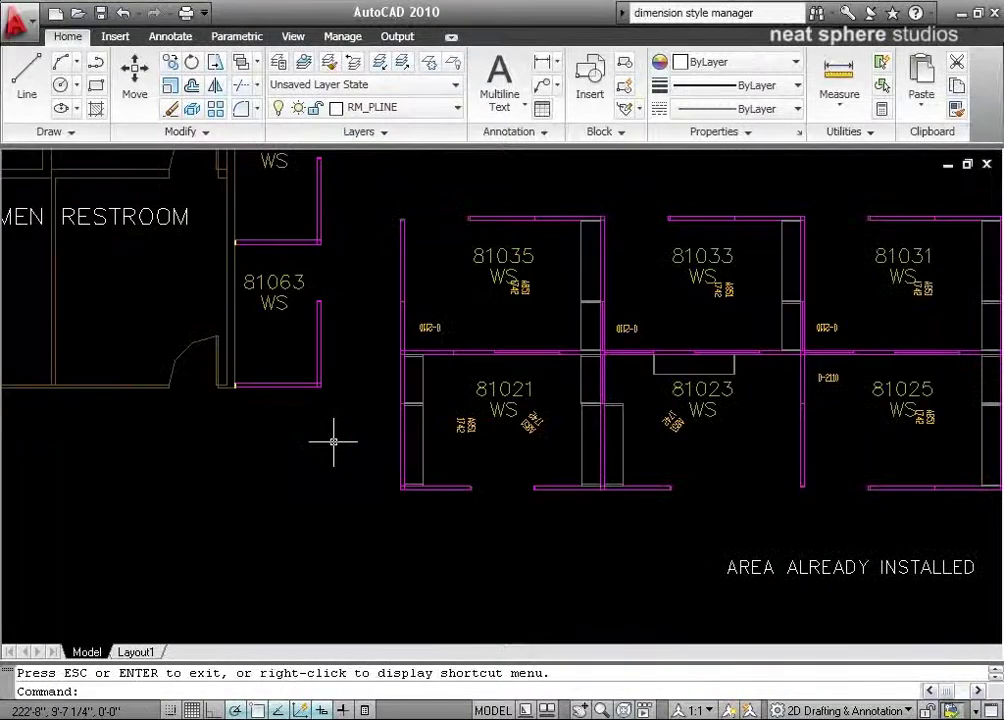
{"action": "scroll", "coordinate": [300, 400], "scroll_direction": "down", "scroll_amount": 3}
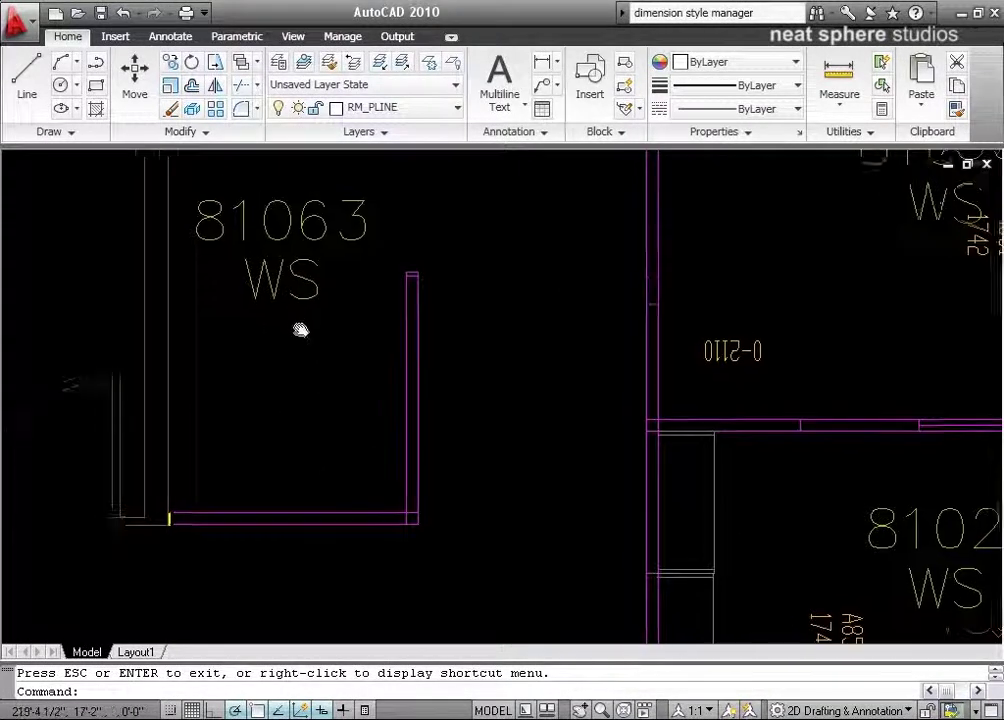
{"action": "scroll", "coordinate": [318, 380], "scroll_direction": "up", "scroll_amount": 3}
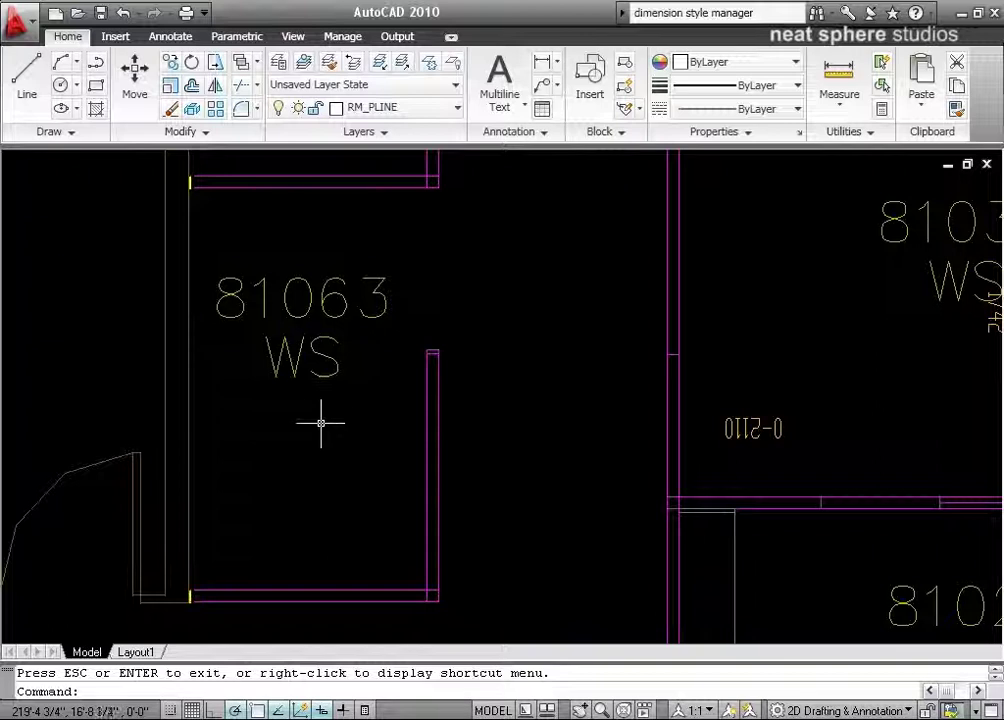
Start realtime Zoom from the shortcut menu and pick Zoom Extents to show the entire plan
{"action": "right_click", "coordinate": [320, 424]}
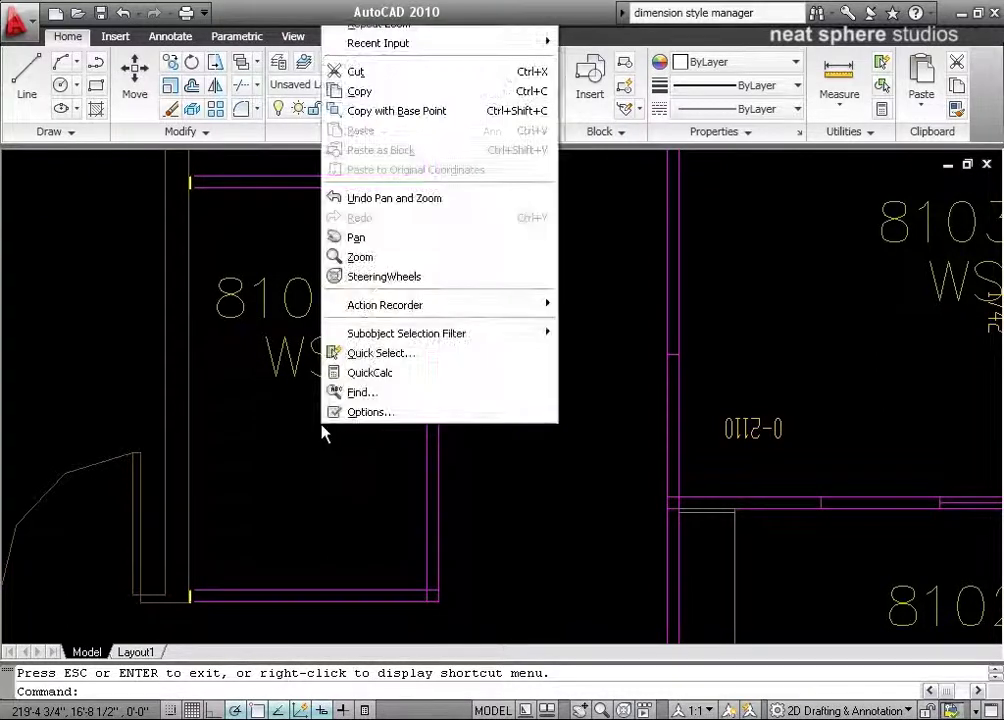
{"action": "right_click", "coordinate": [232, 561]}
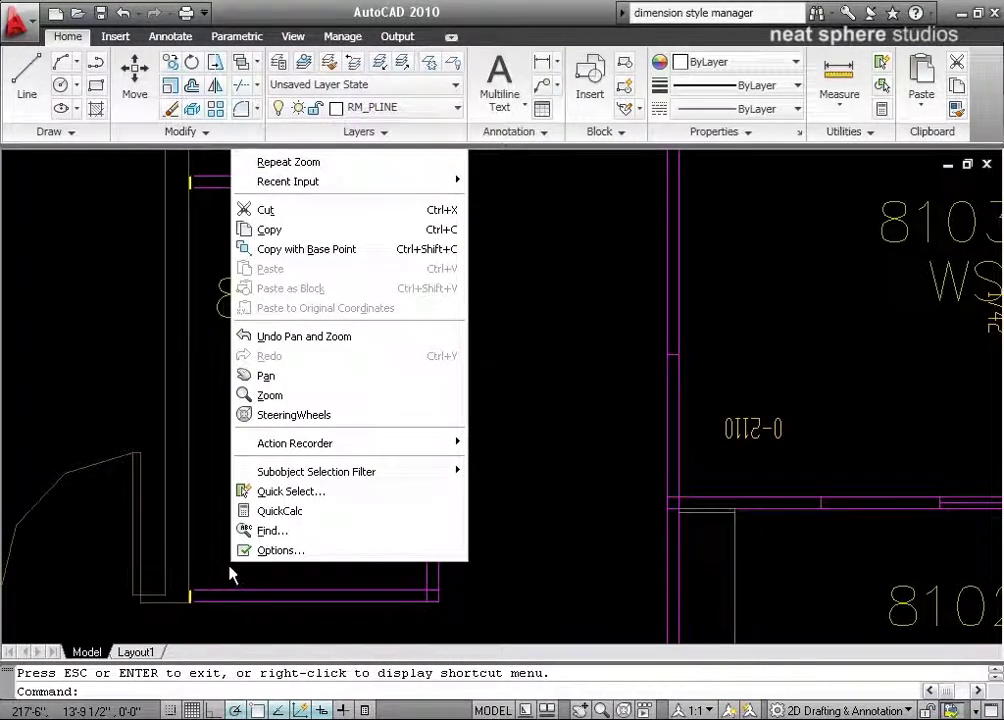
{"action": "left_click", "coordinate": [269, 395]}
{"action": "right_click", "coordinate": [278, 399]}
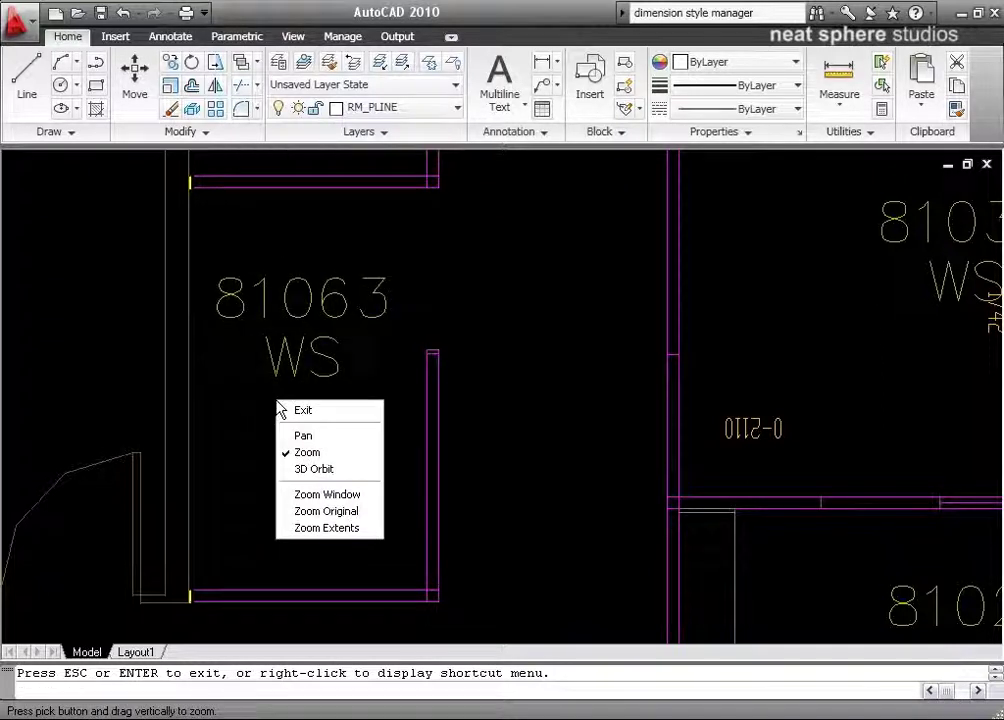
{"action": "left_click", "coordinate": [325, 528]}
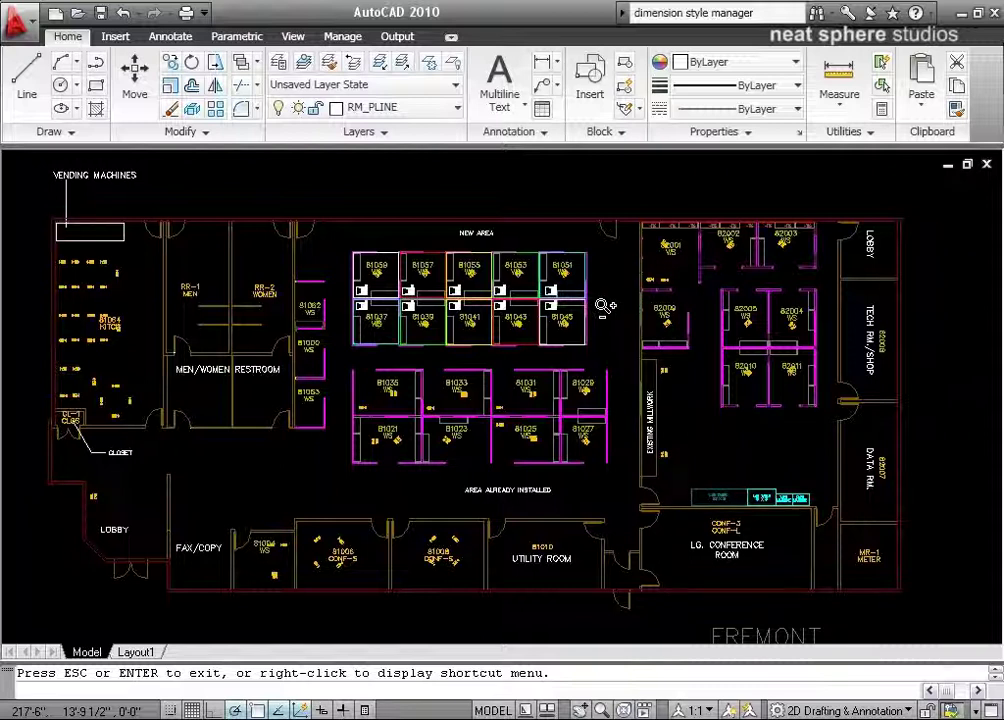
Press Esc to leave realtime zoom and return to the Command: prompt
{"action": "key", "text": "Escape"}
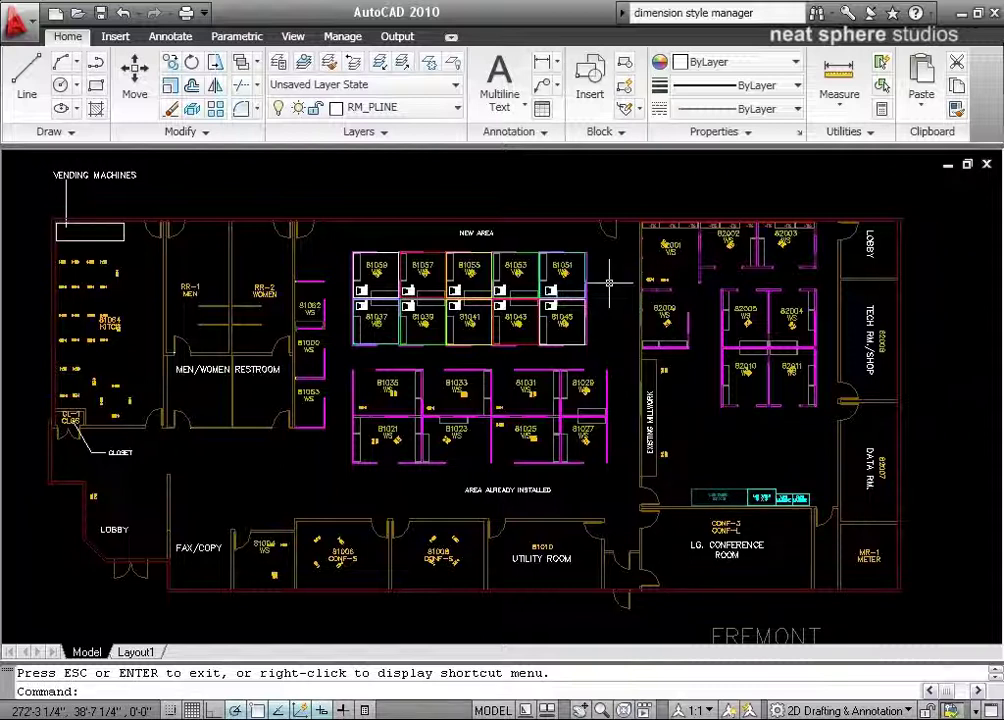